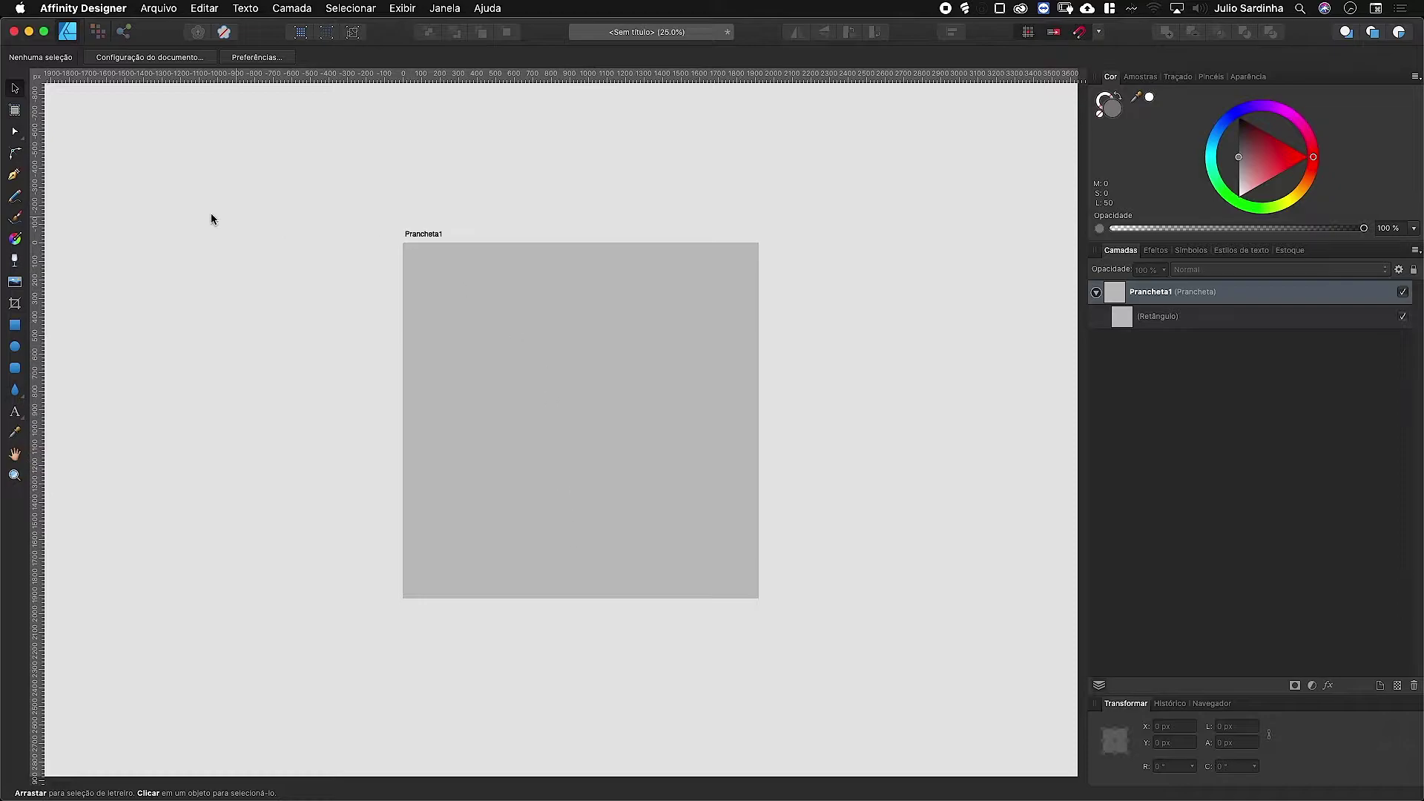
Draw a 1620 × 991 px rounded rectangle and centre it on the artboard at 960, 960 px.
left_click(13, 370)
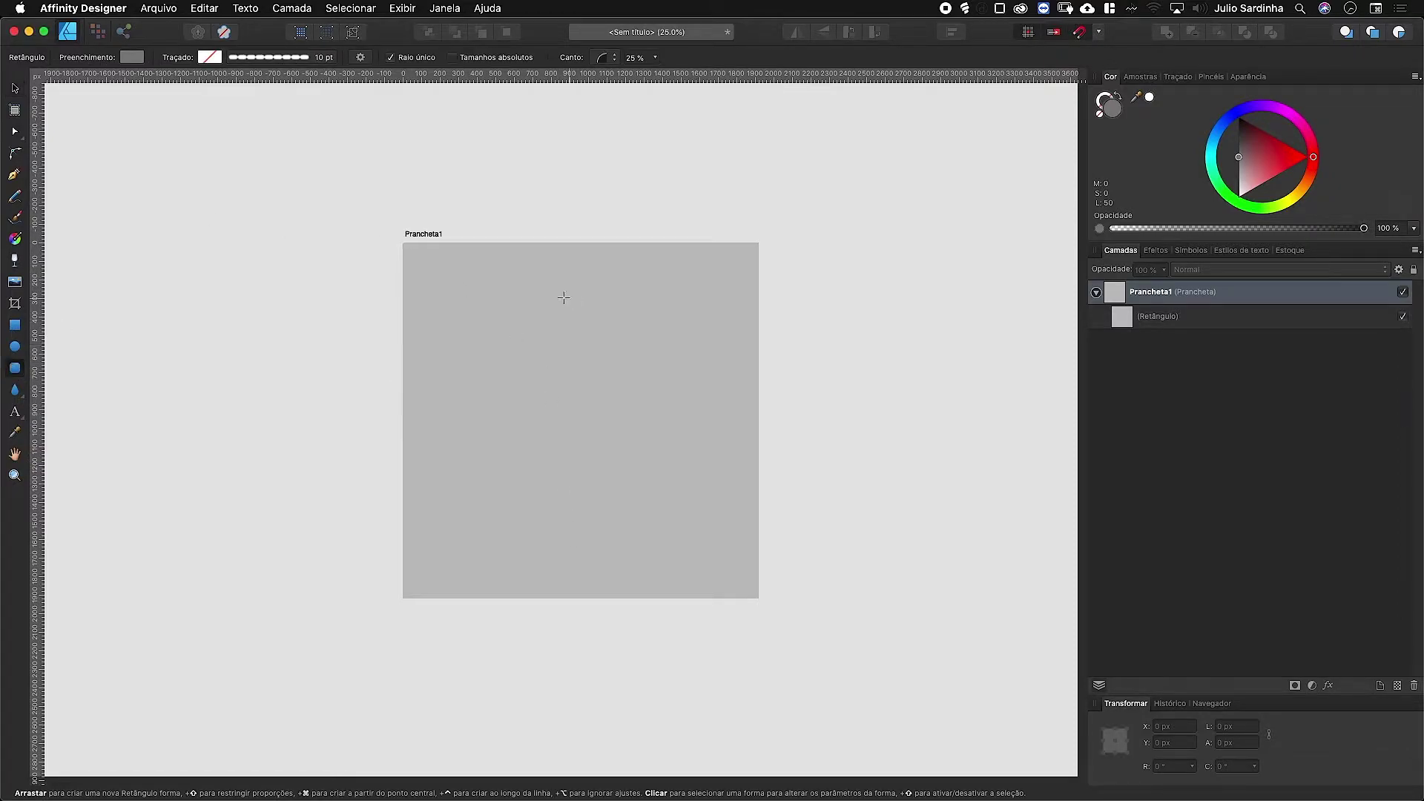
left_click_drag(431, 341, 713, 524)
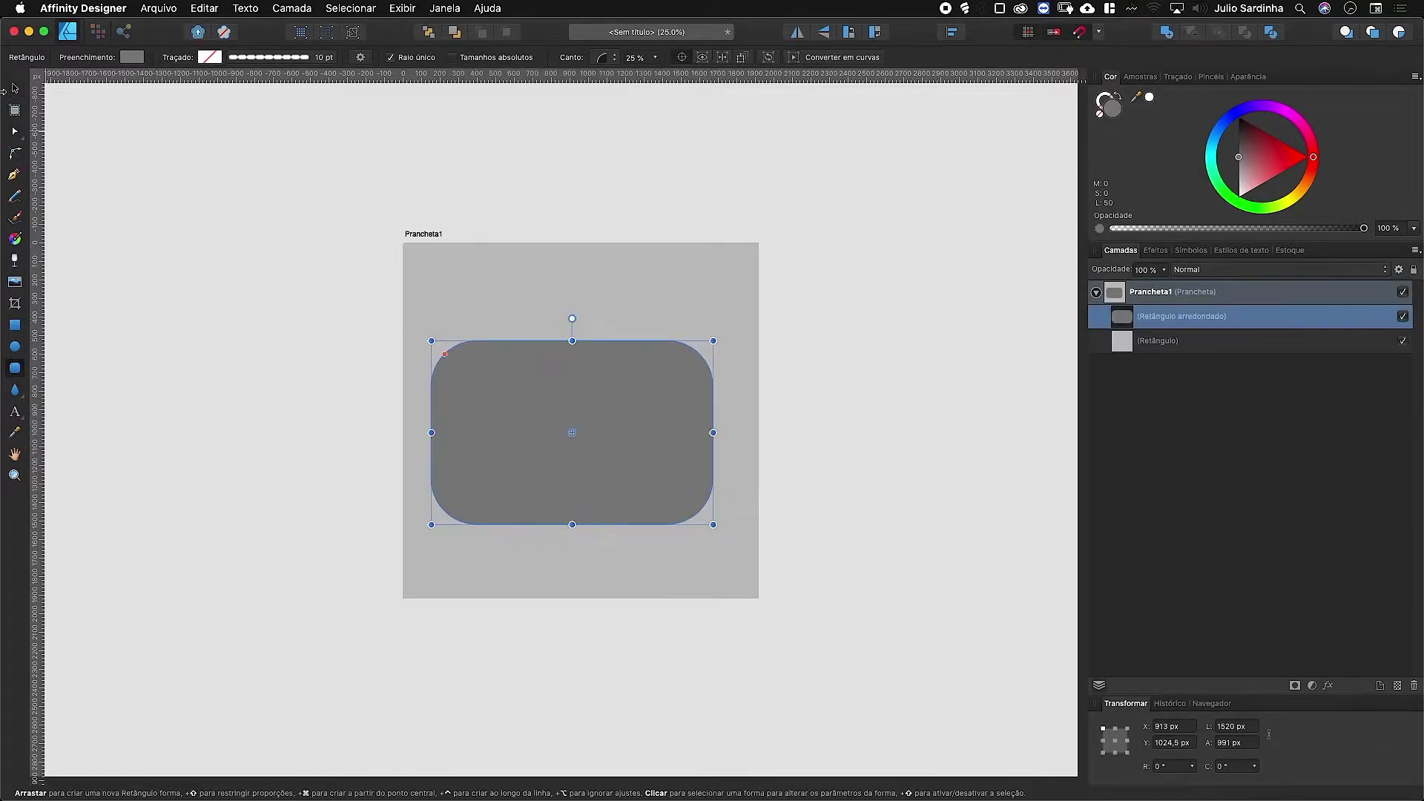
left_click(13, 89)
left_click_drag(603, 416, 611, 404)
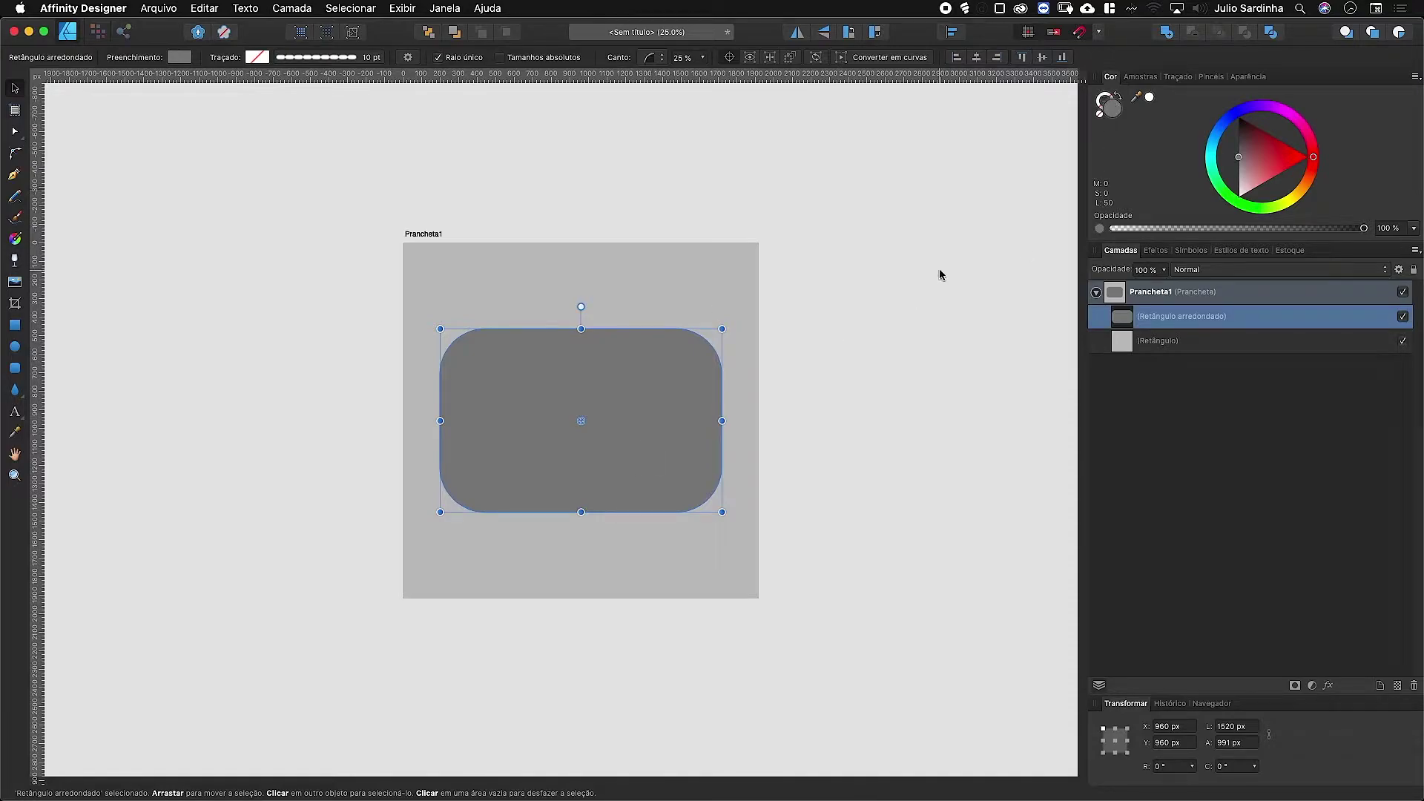
left_click(1247, 77)
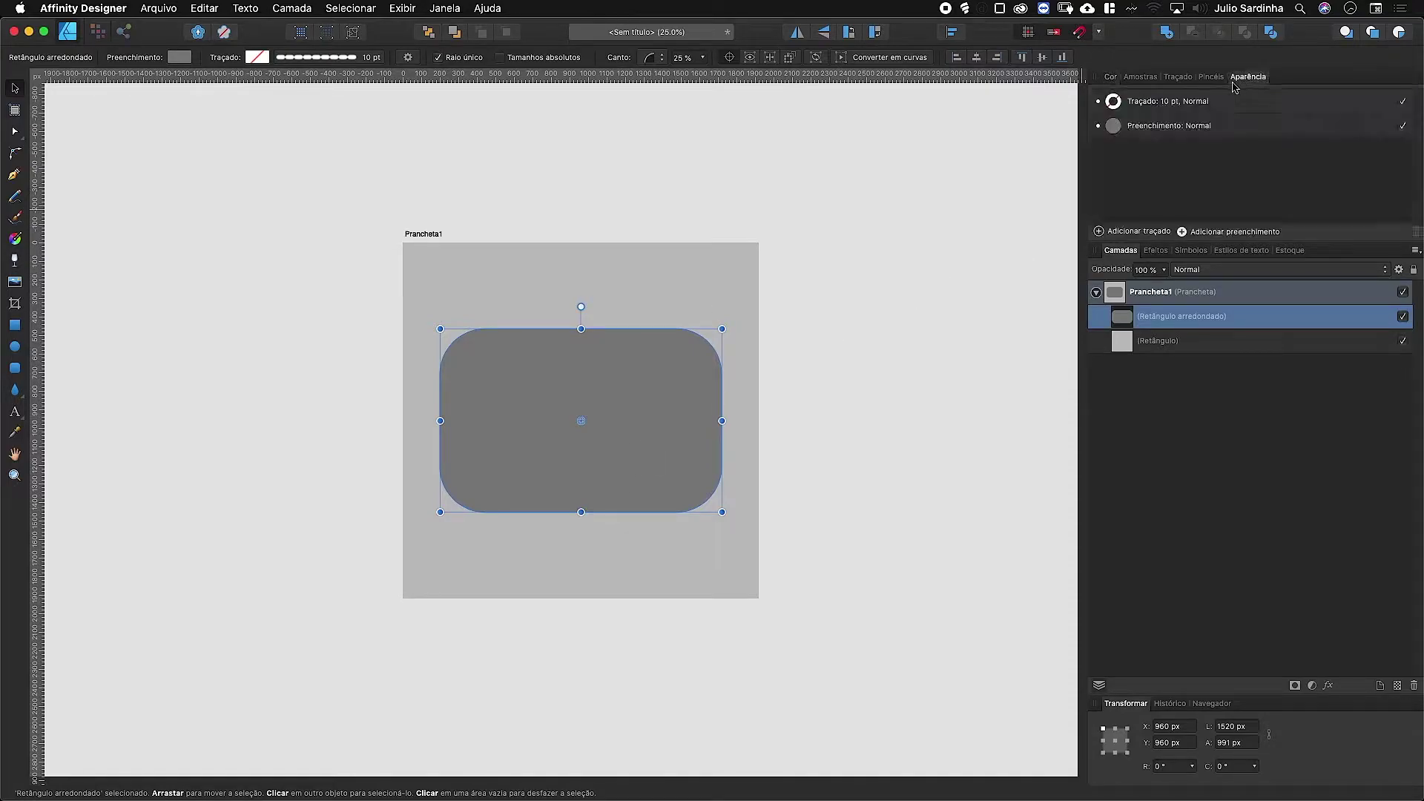
left_click(405, 7)
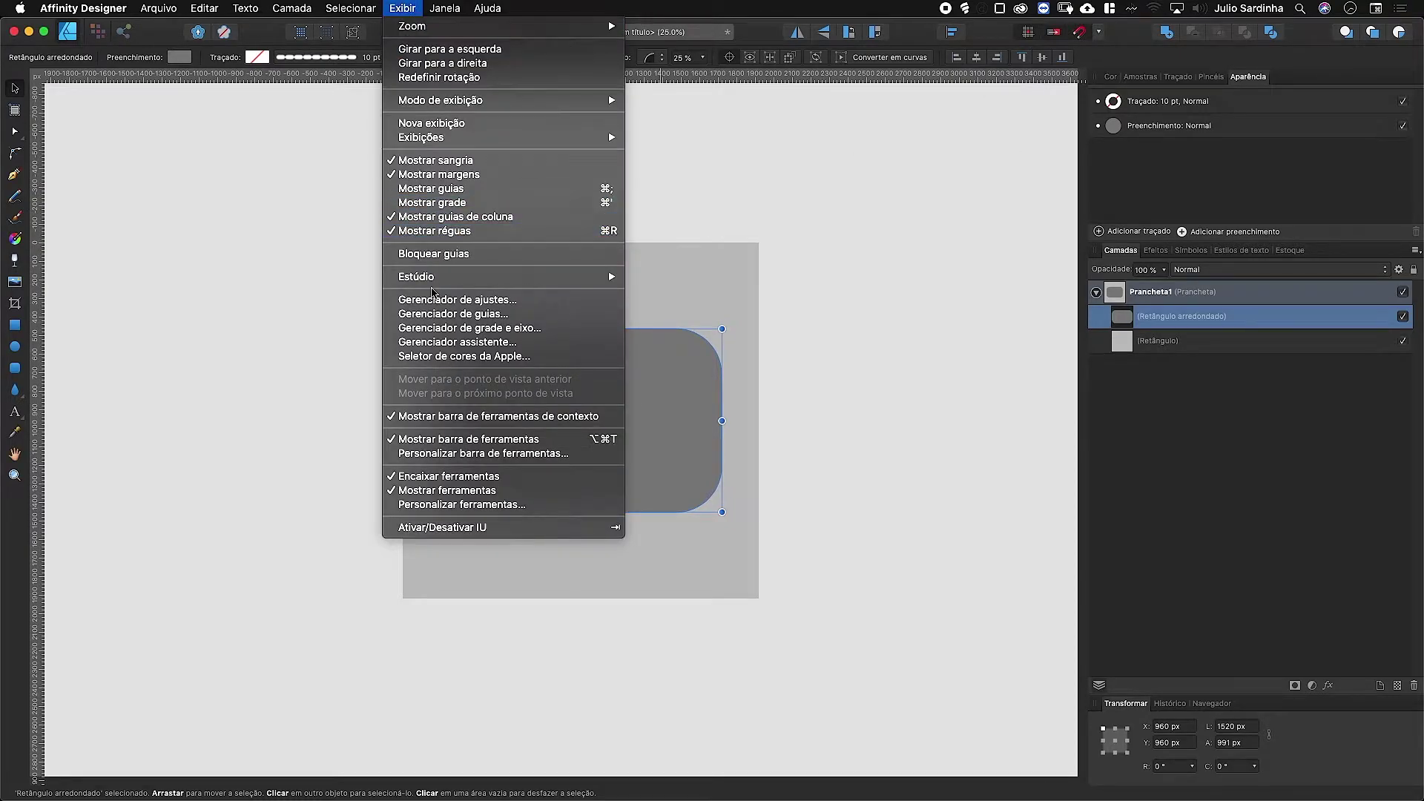
mouse_move(416, 275)
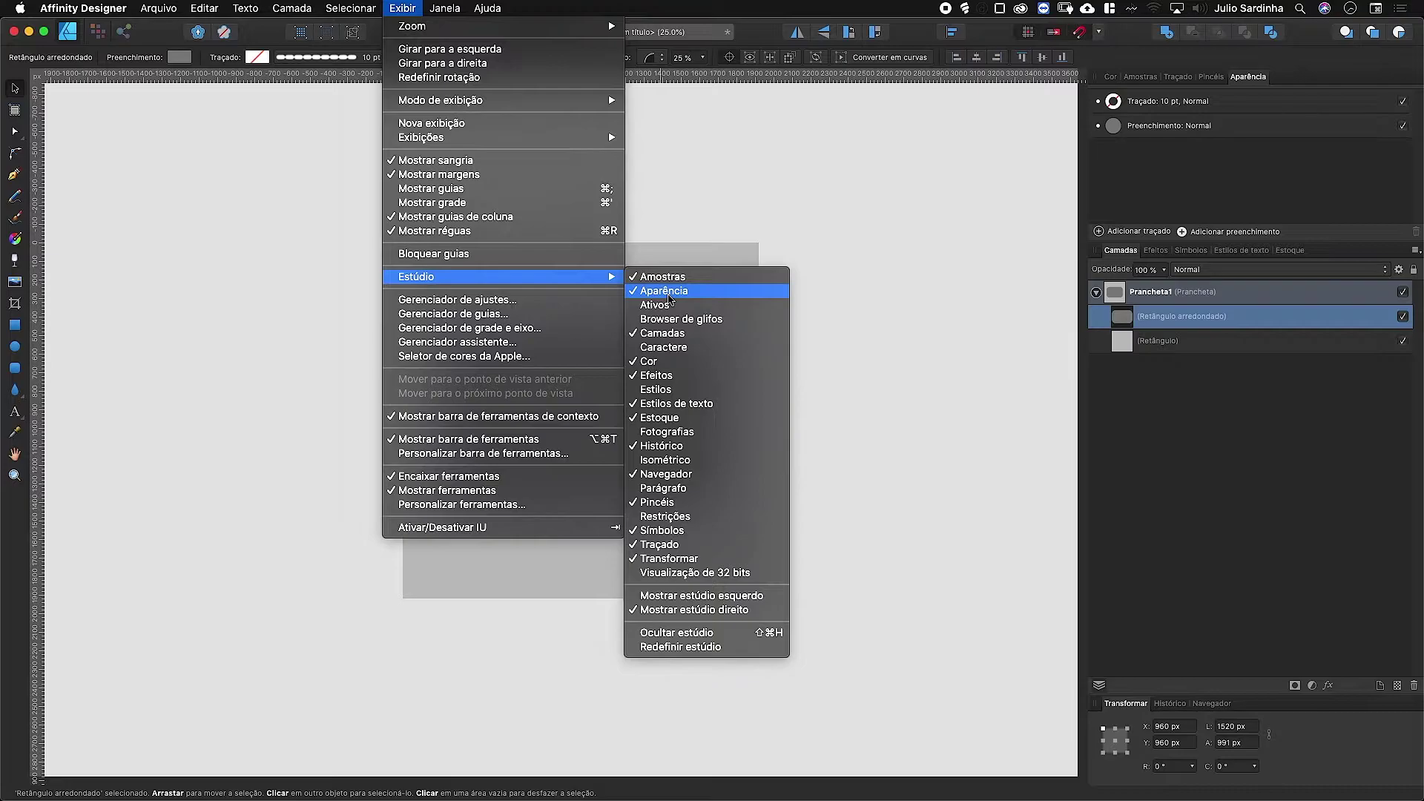
left_click(1072, 140)
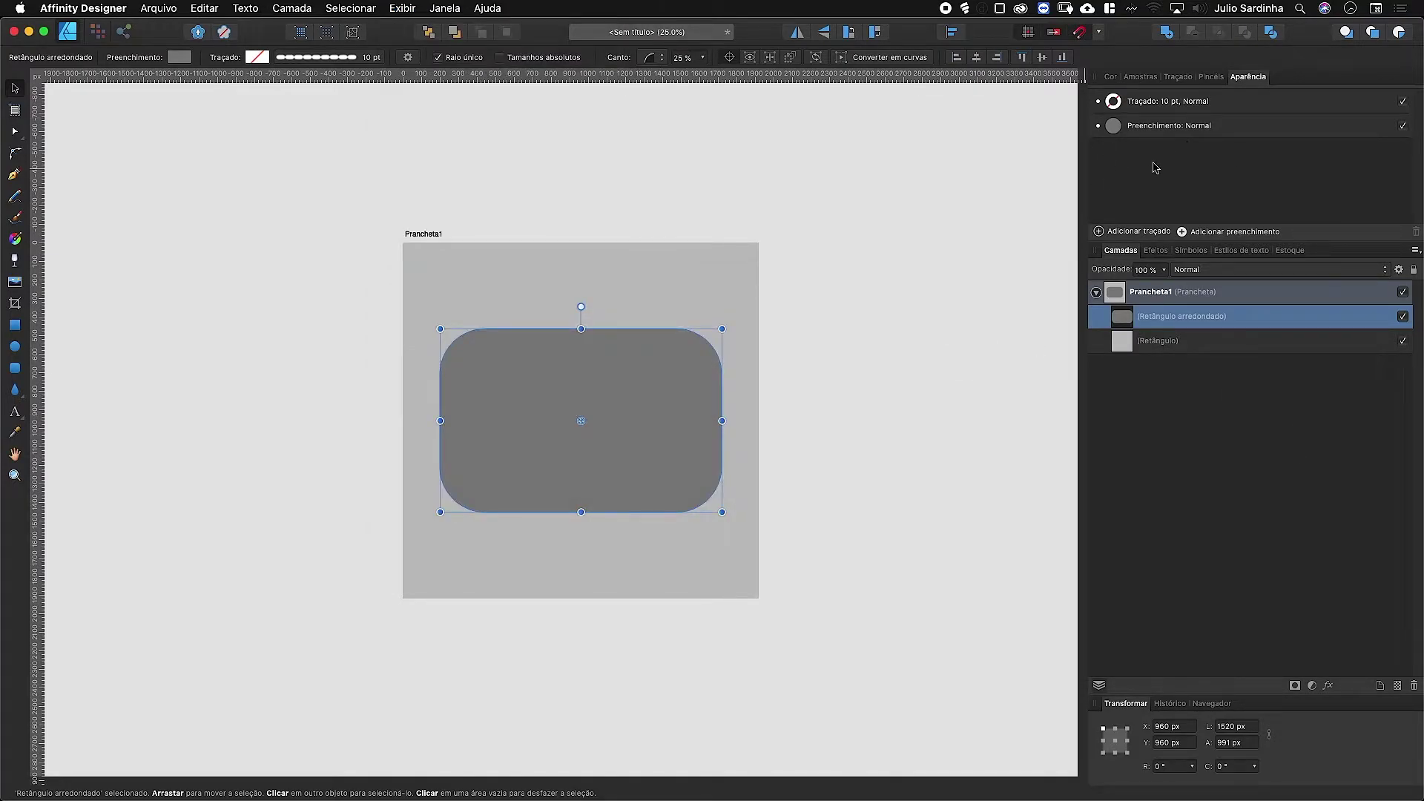
left_click(1108, 77)
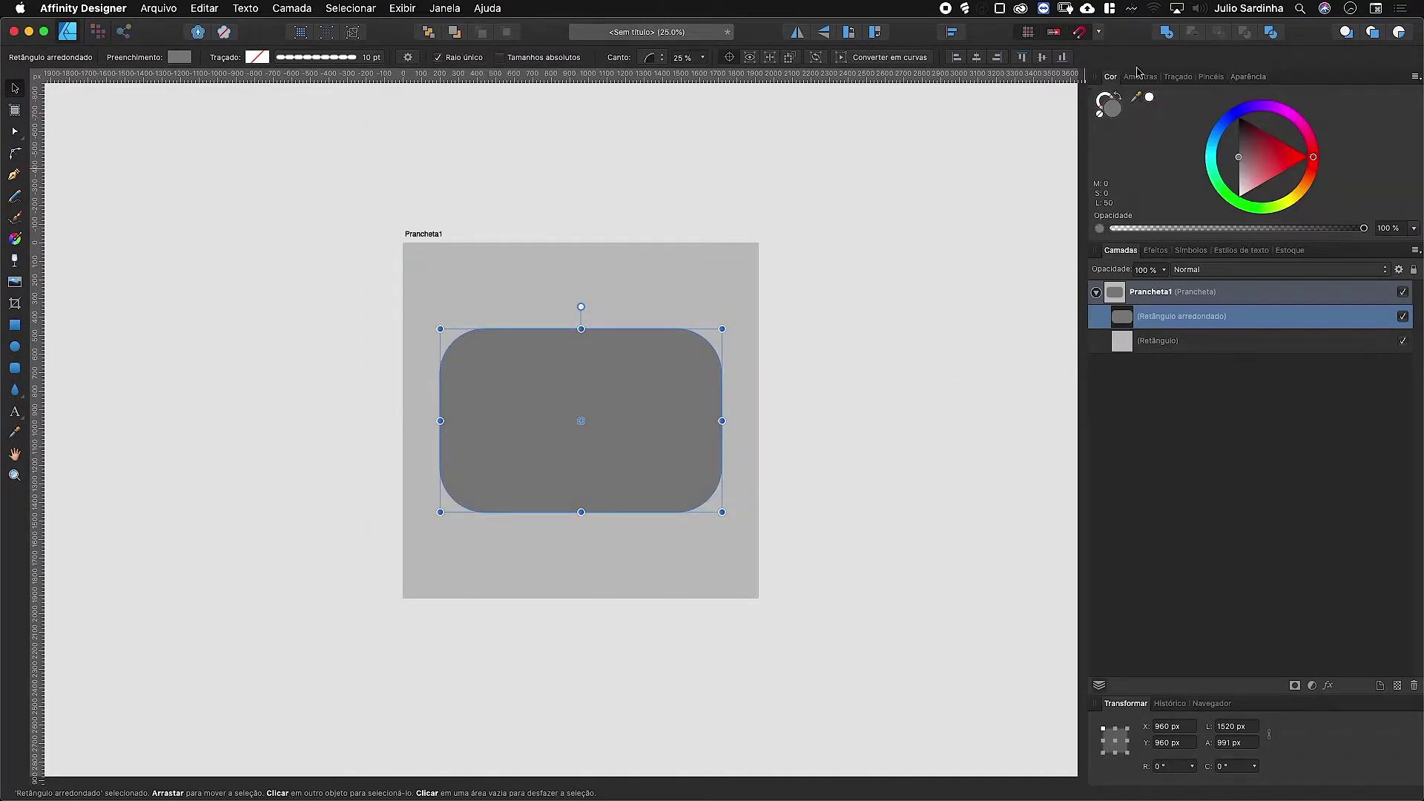
left_click(1250, 78)
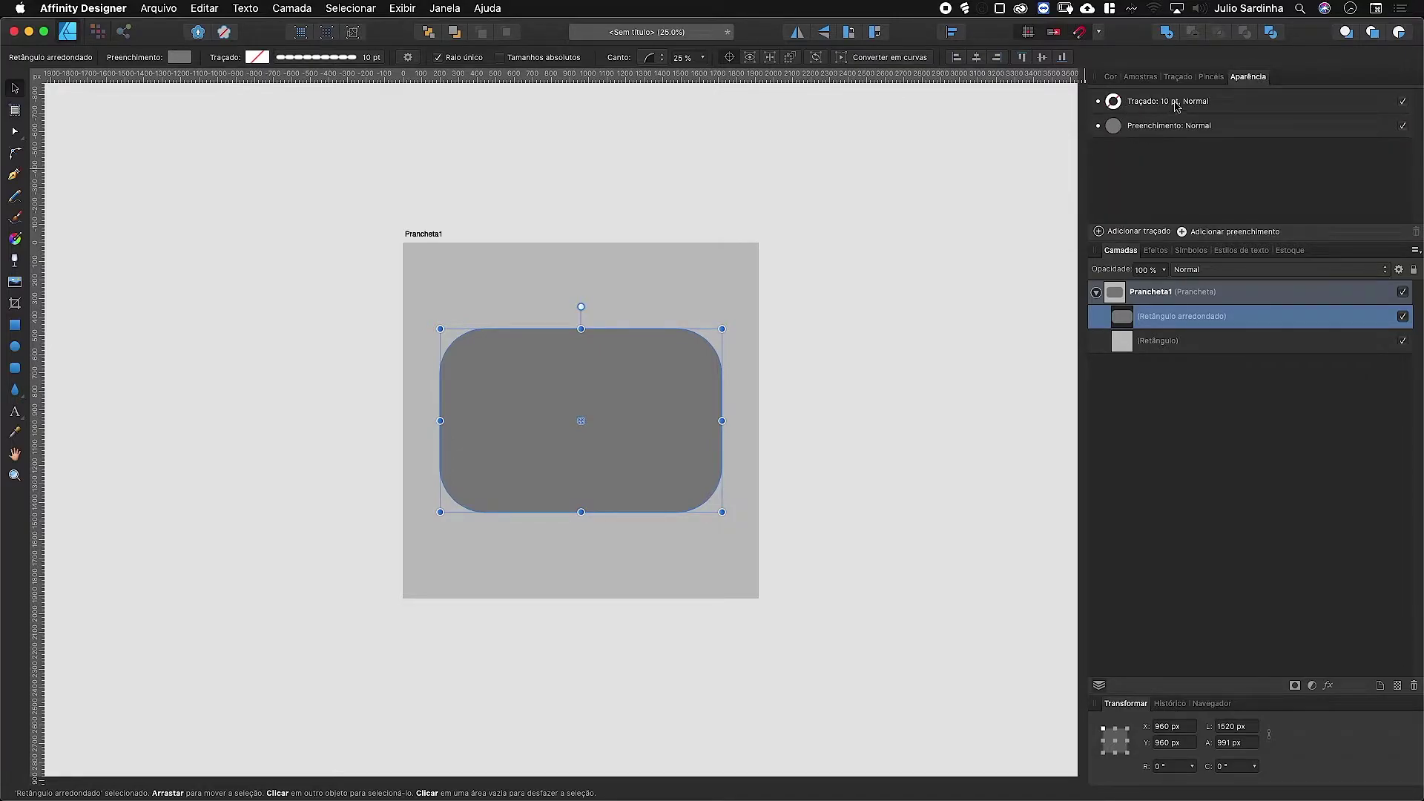
Recolour the rectangle's fill to vivid purple (H 284, S 100, L 50).
left_click(1113, 126)
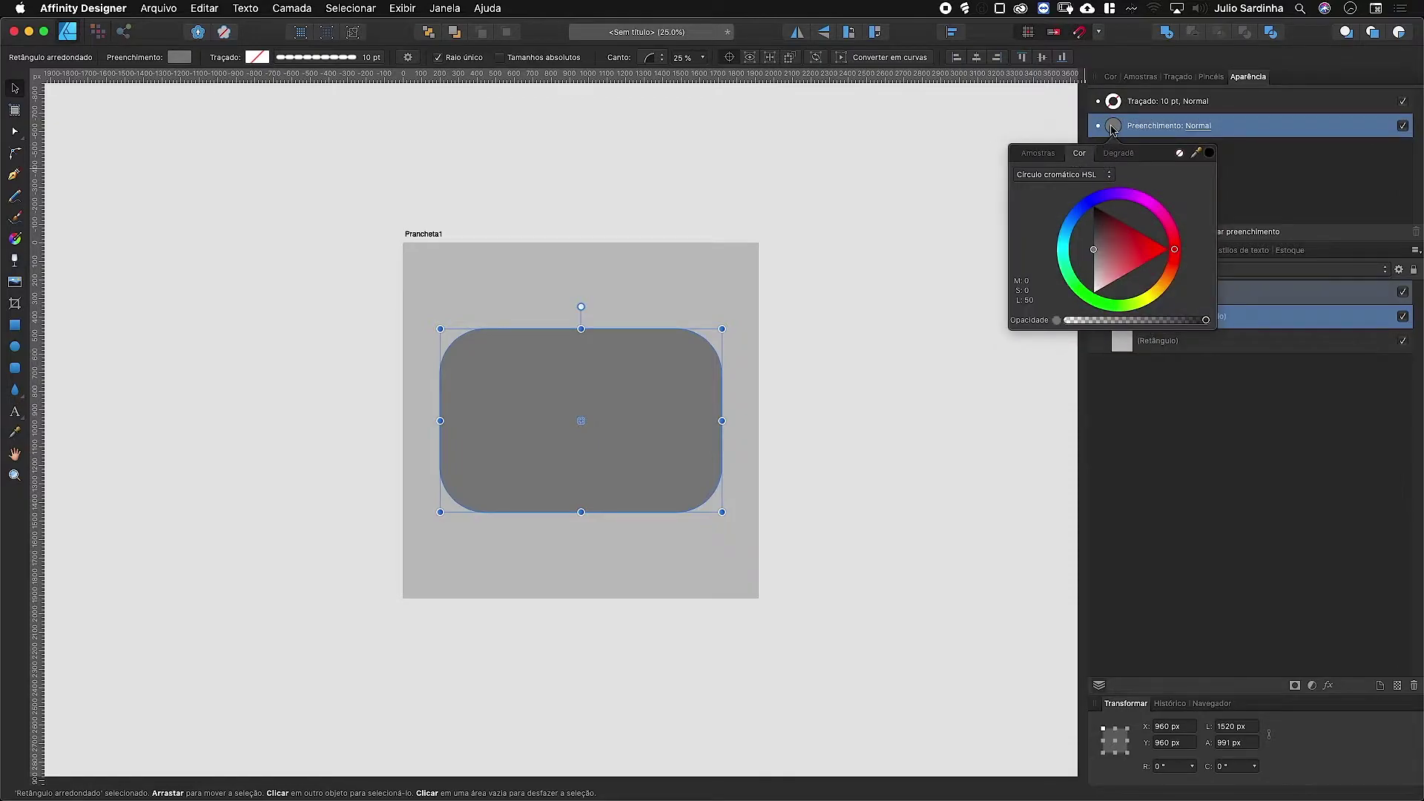
left_click_drag(1168, 233, 1131, 196)
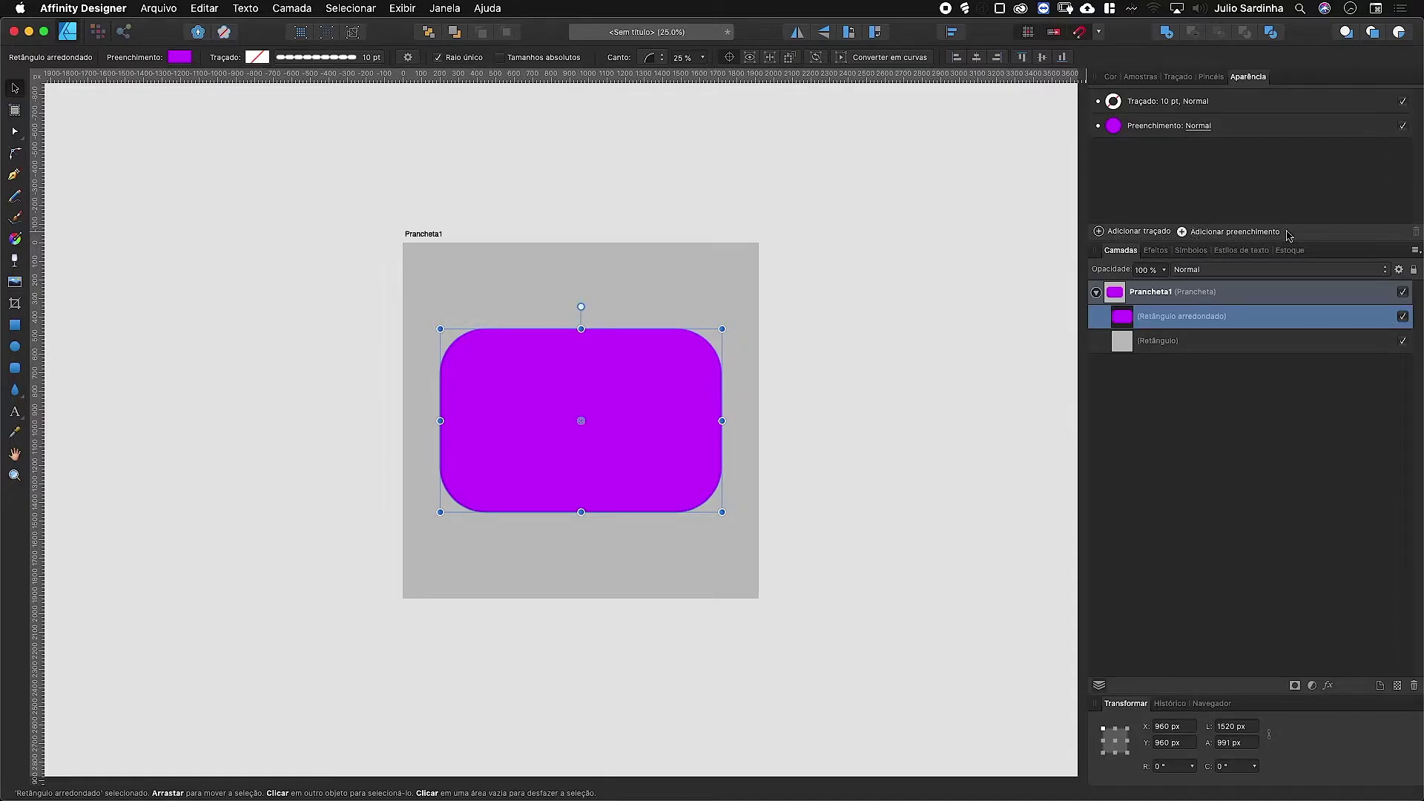
Add a second fill and apply a diagonal linear gradient across the rectangle.
left_click(1200, 236)
left_click(1120, 130)
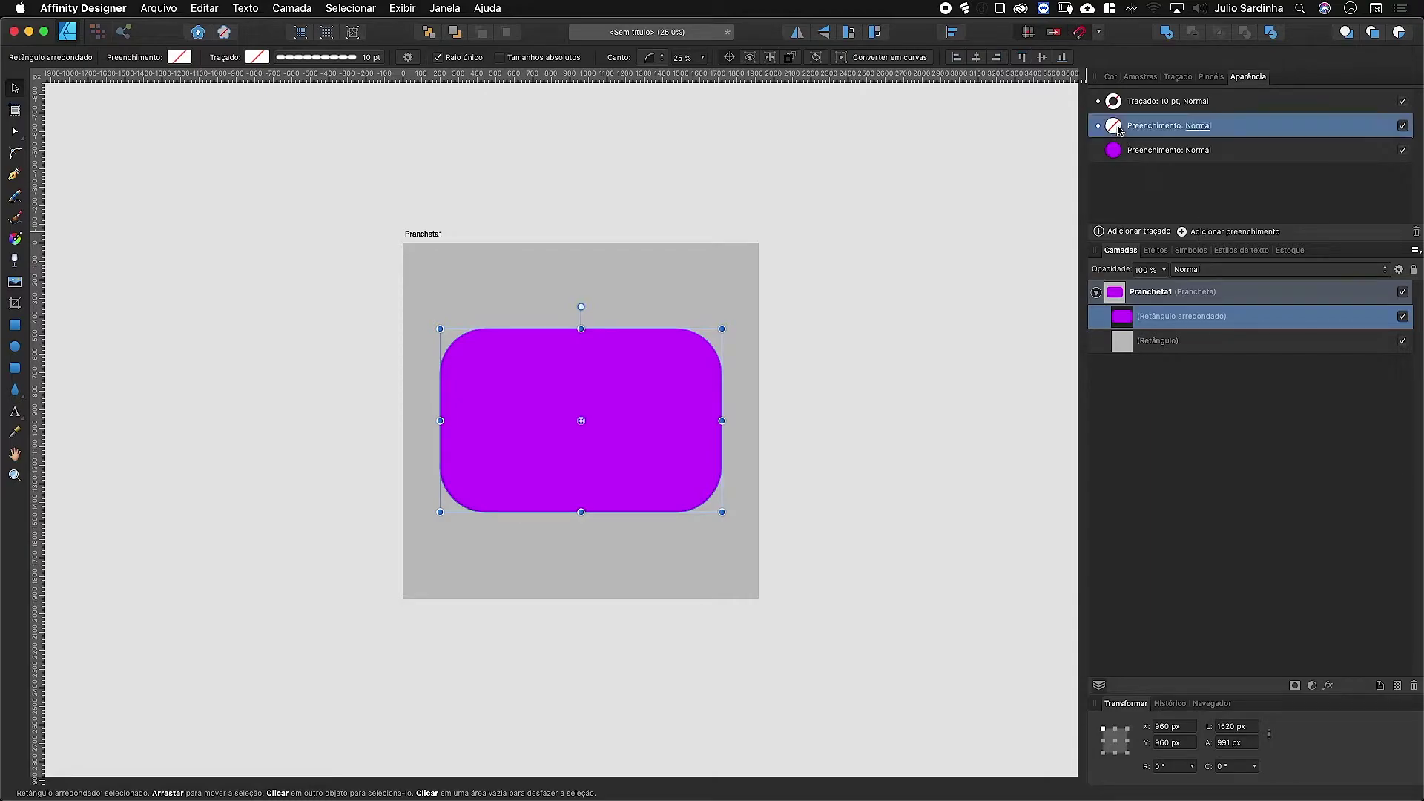
key("g")
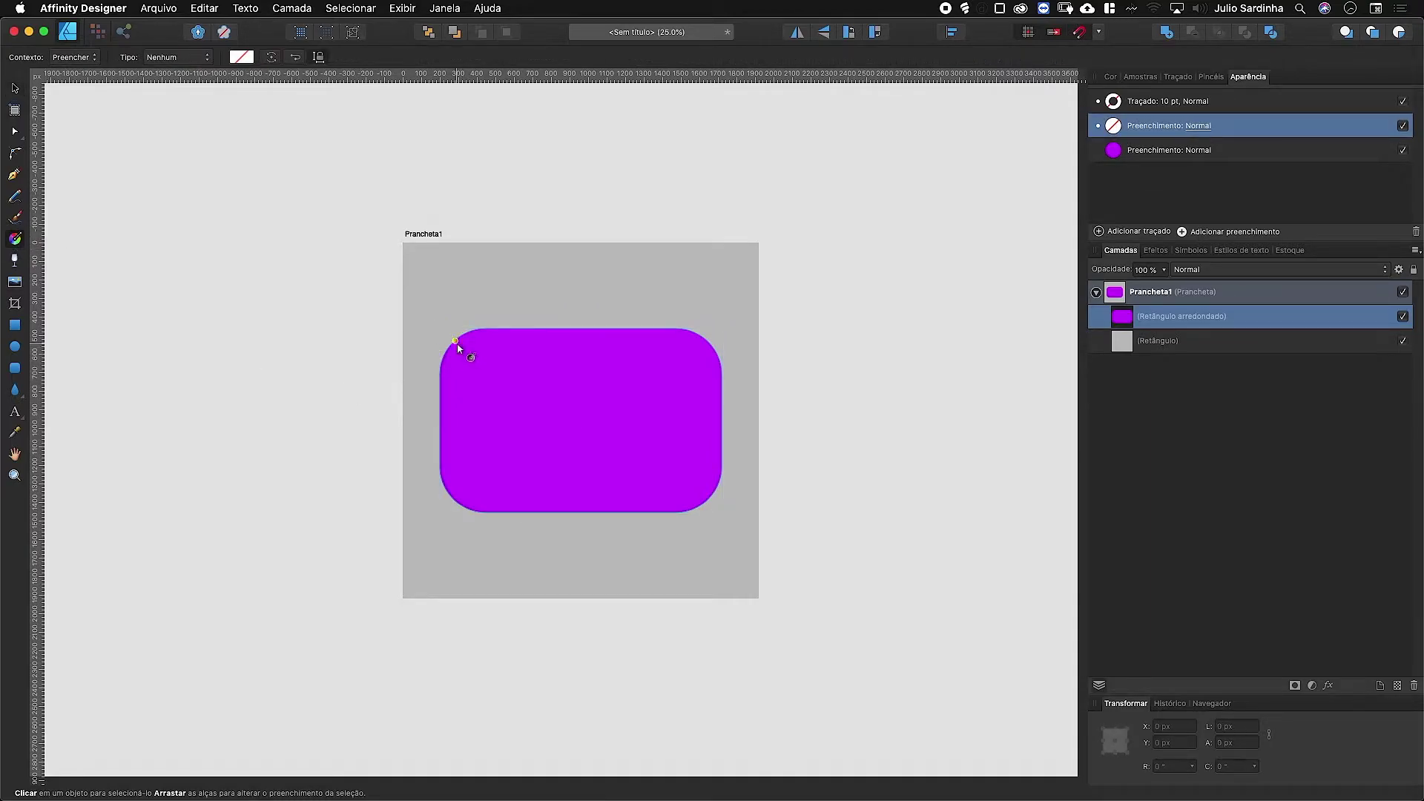
left_click_drag(455, 340, 710, 496)
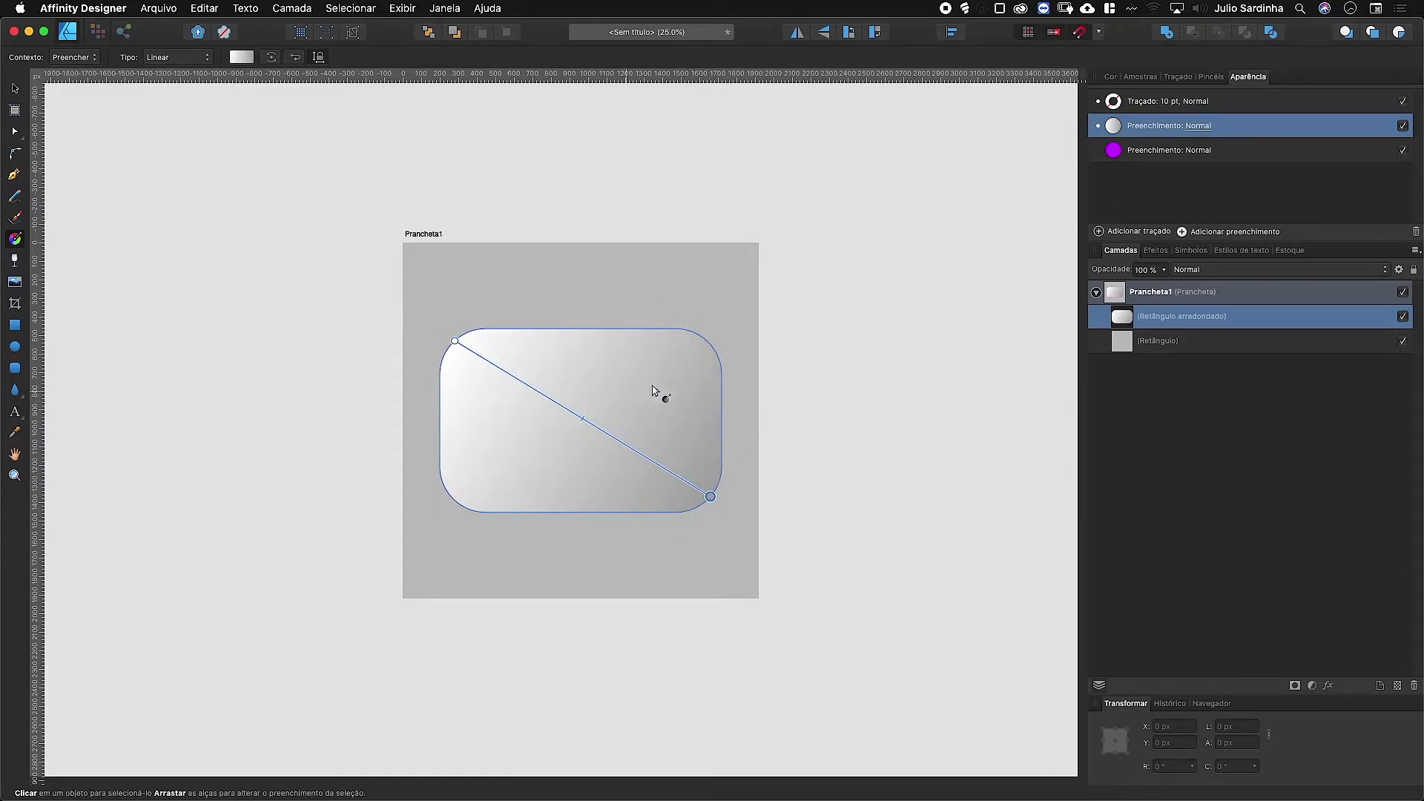
Set the gradient's end stop to black, giving a white-to-black gradient.
left_click(1114, 125)
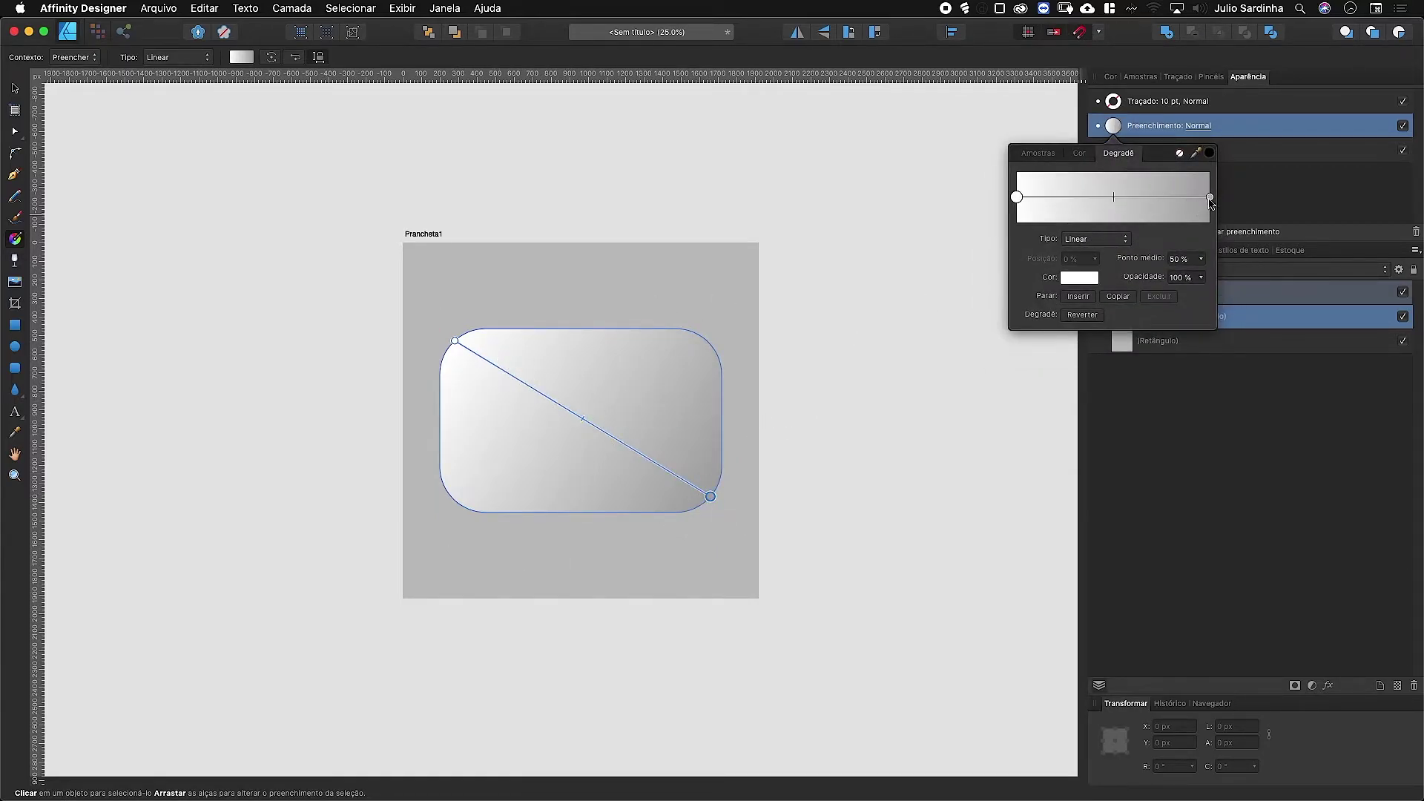
left_click(1210, 198)
left_click(1088, 279)
left_click_drag(1091, 407, 1039, 355)
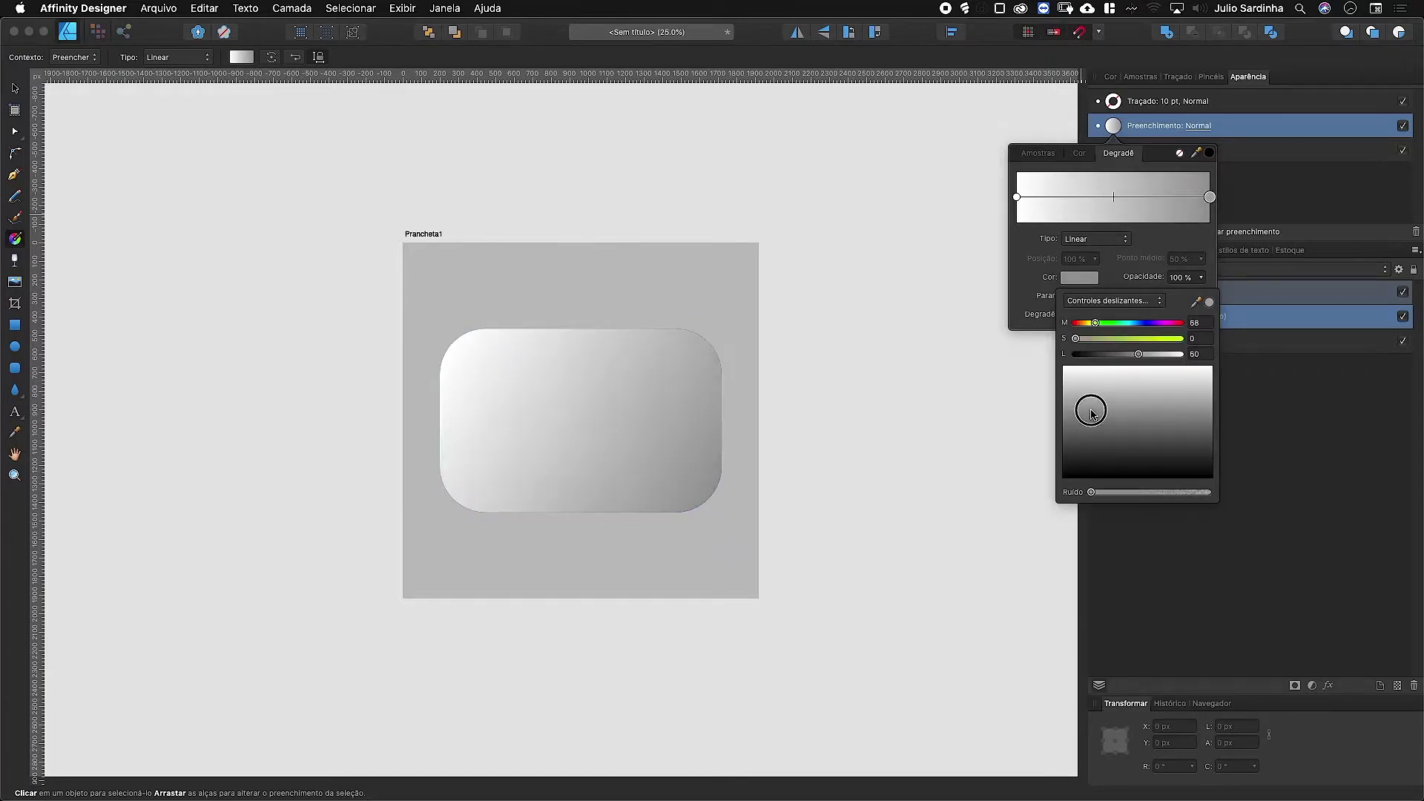
left_click(1252, 189)
left_click(1252, 189)
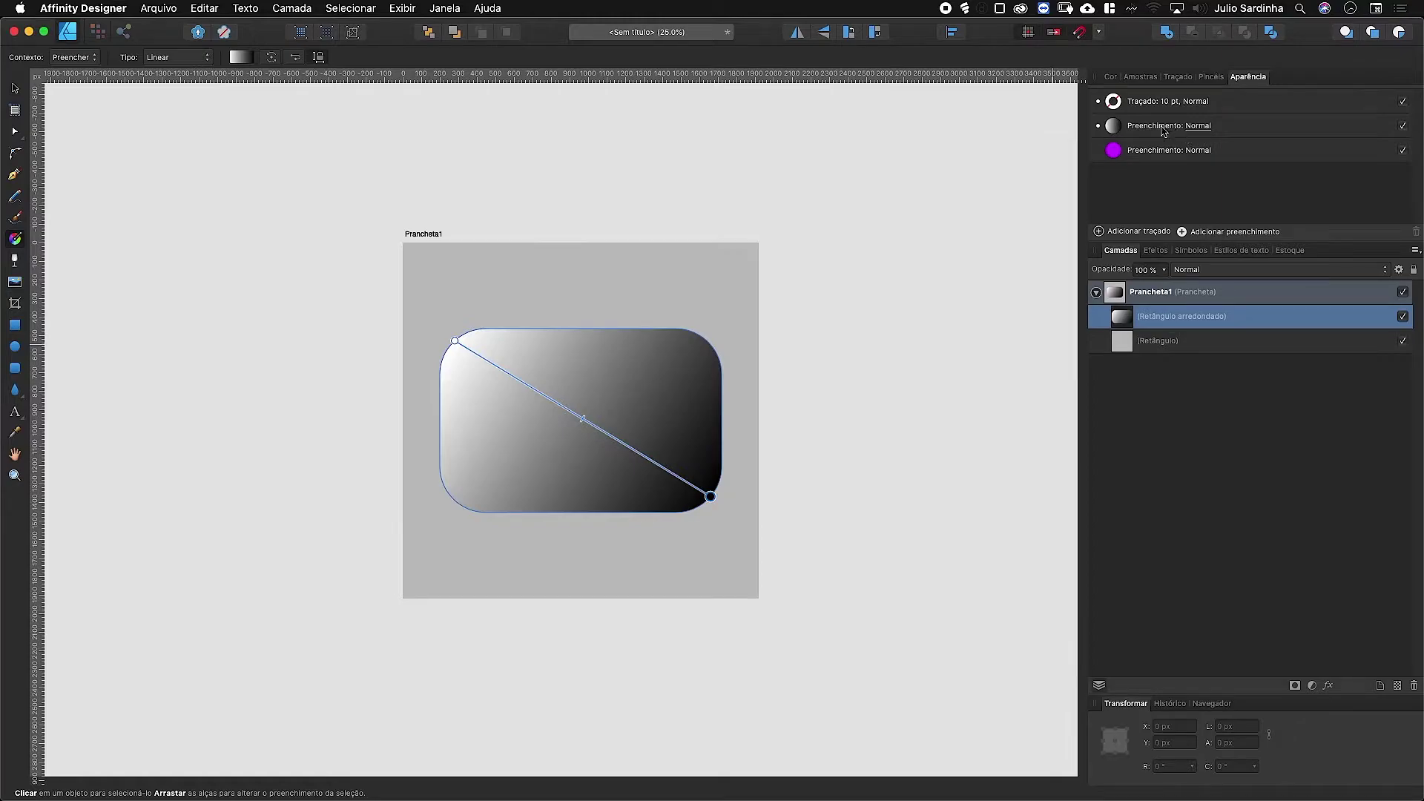
Blend the gradient fill in Sobreposição mode and nudge its start handle.
left_click(1207, 128)
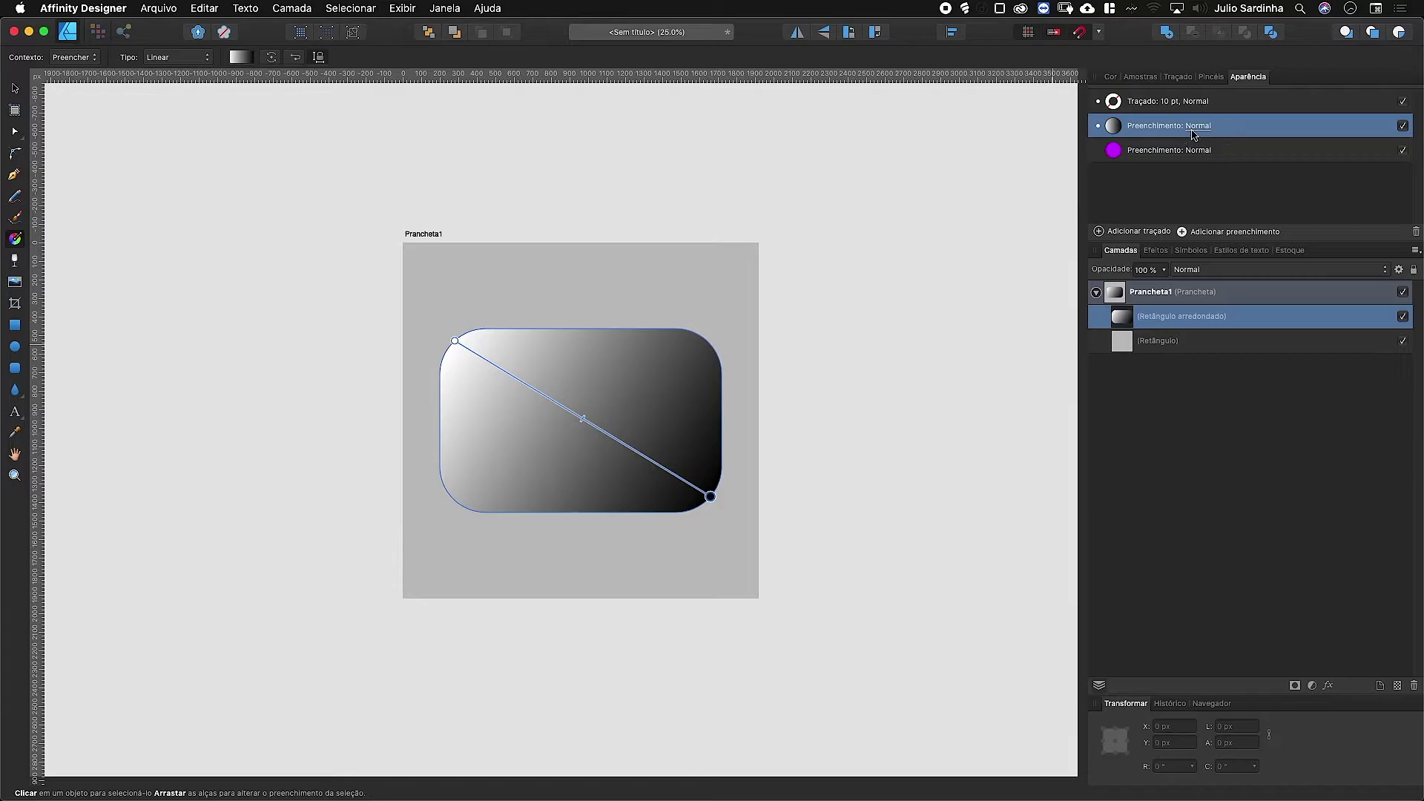
left_click(1194, 134)
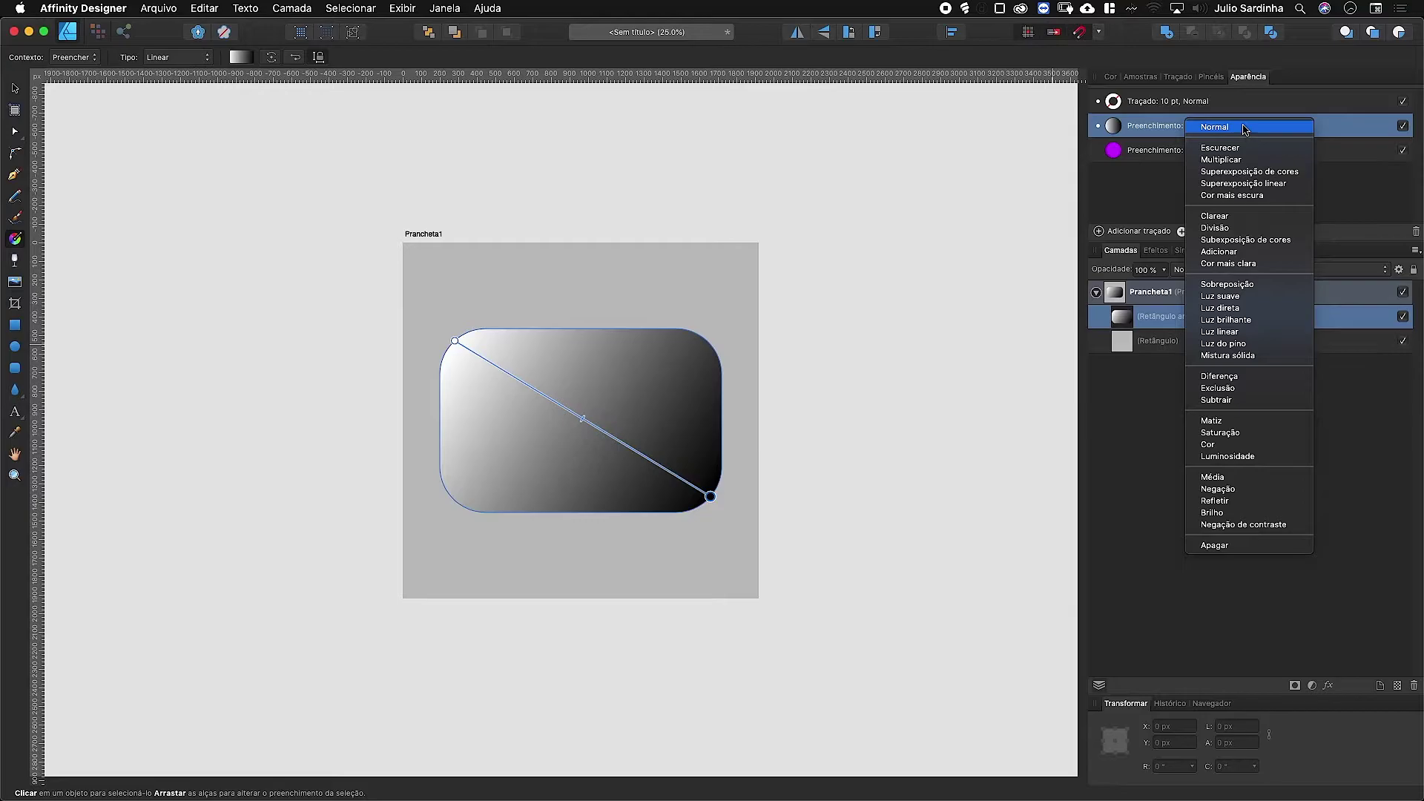
left_click(1160, 175)
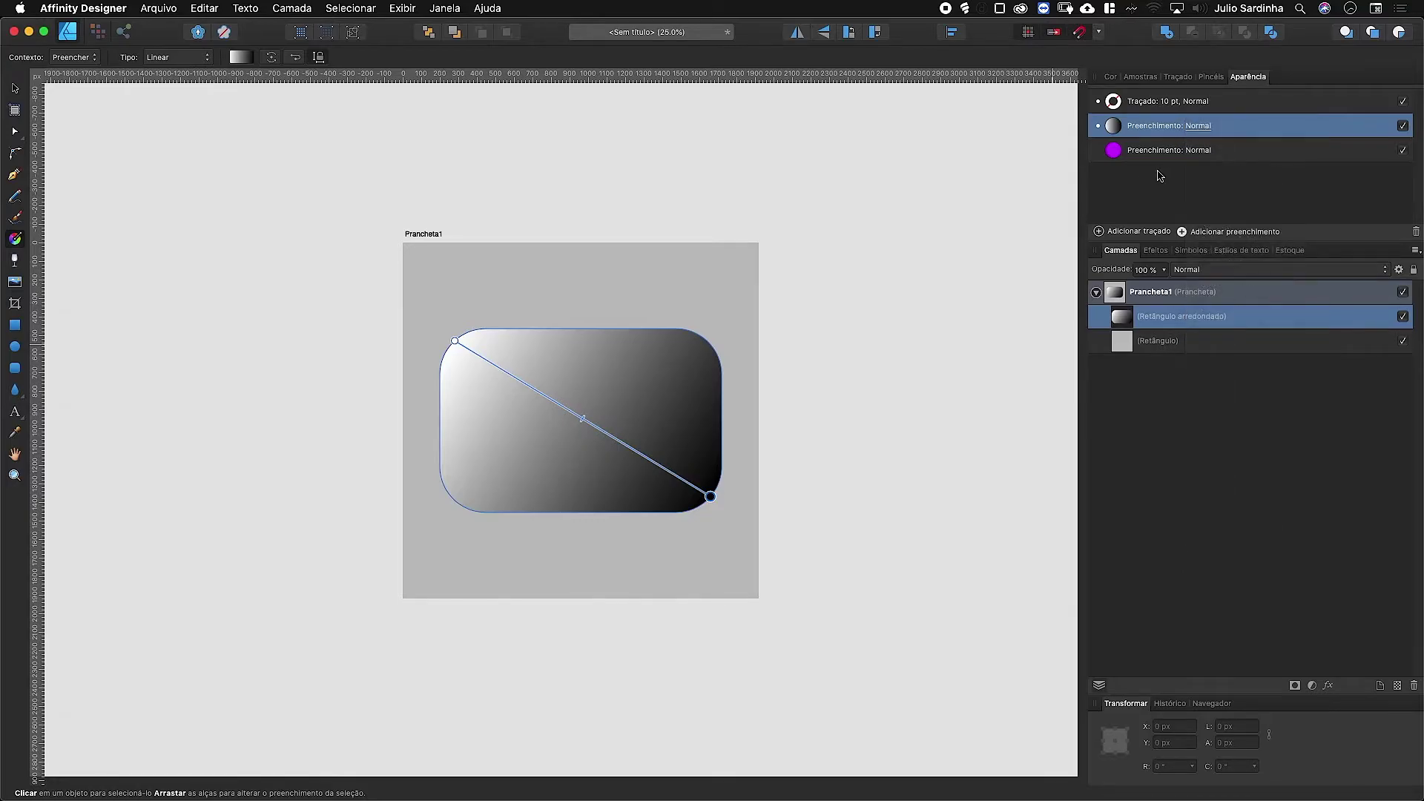
left_click(1200, 127)
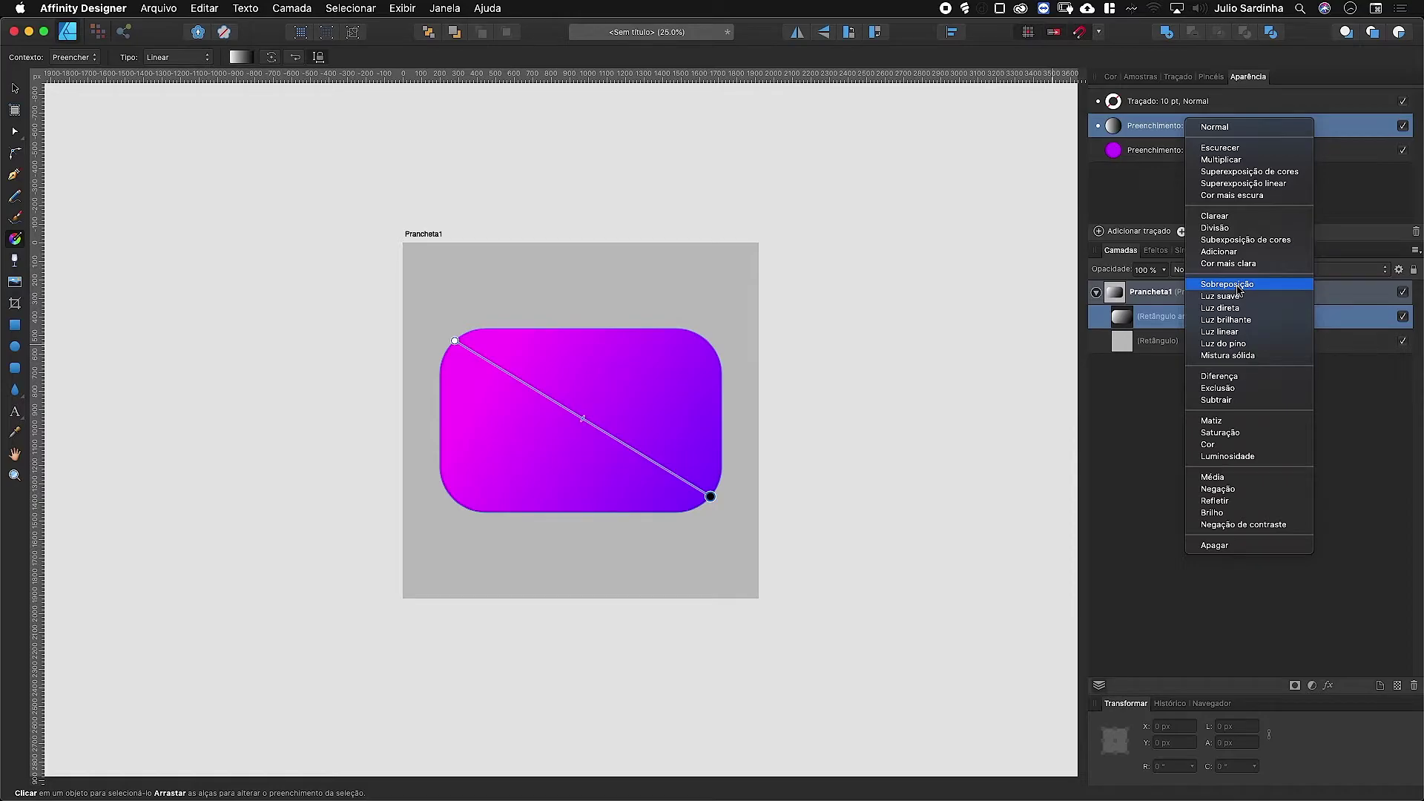
left_click(1235, 286)
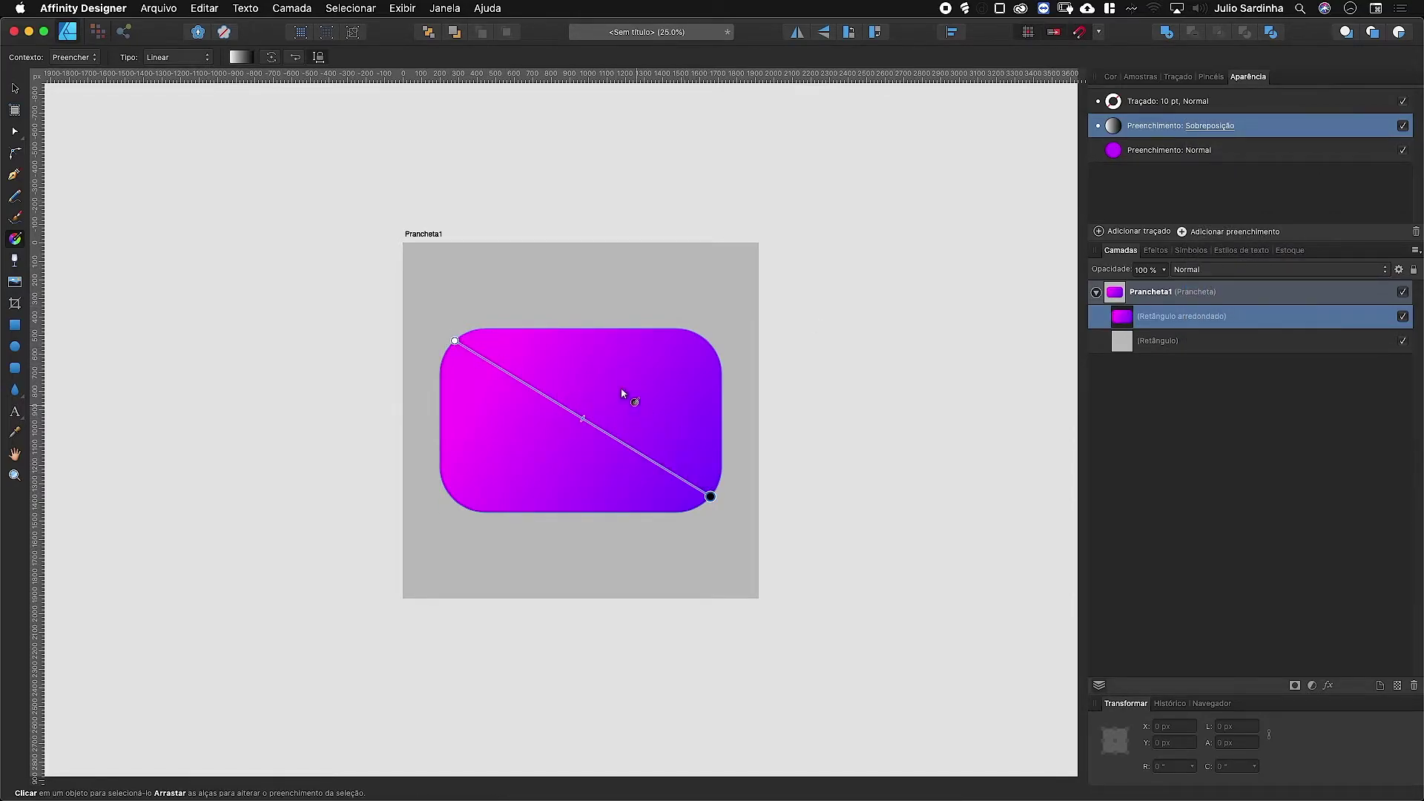
mouse_move(455, 341)
left_mouse_down()
mouse_move(516, 395)
mouse_move(459, 342)
left_mouse_up()
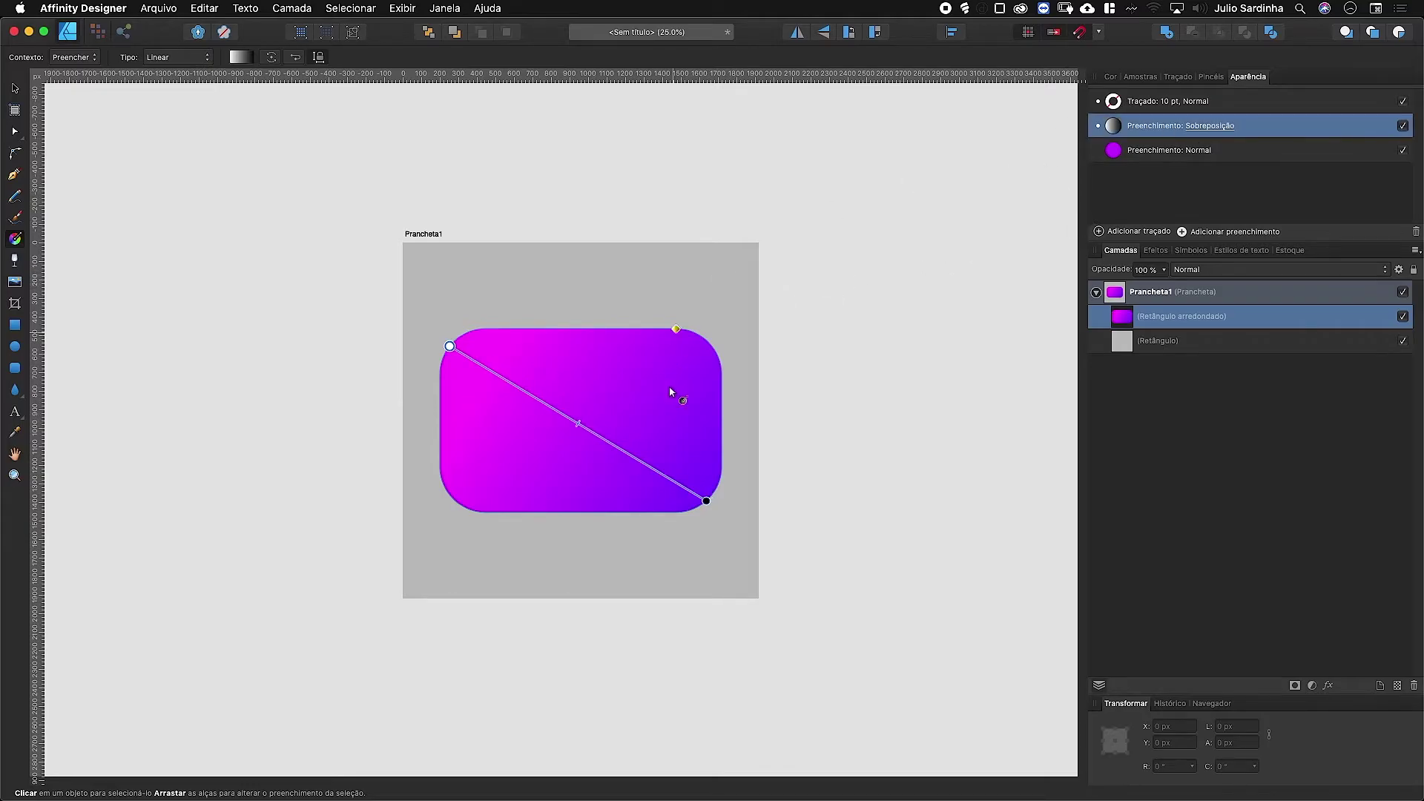
Add a third, mid-grey fill with noise at maximum on top of the stack.
left_click(1182, 232)
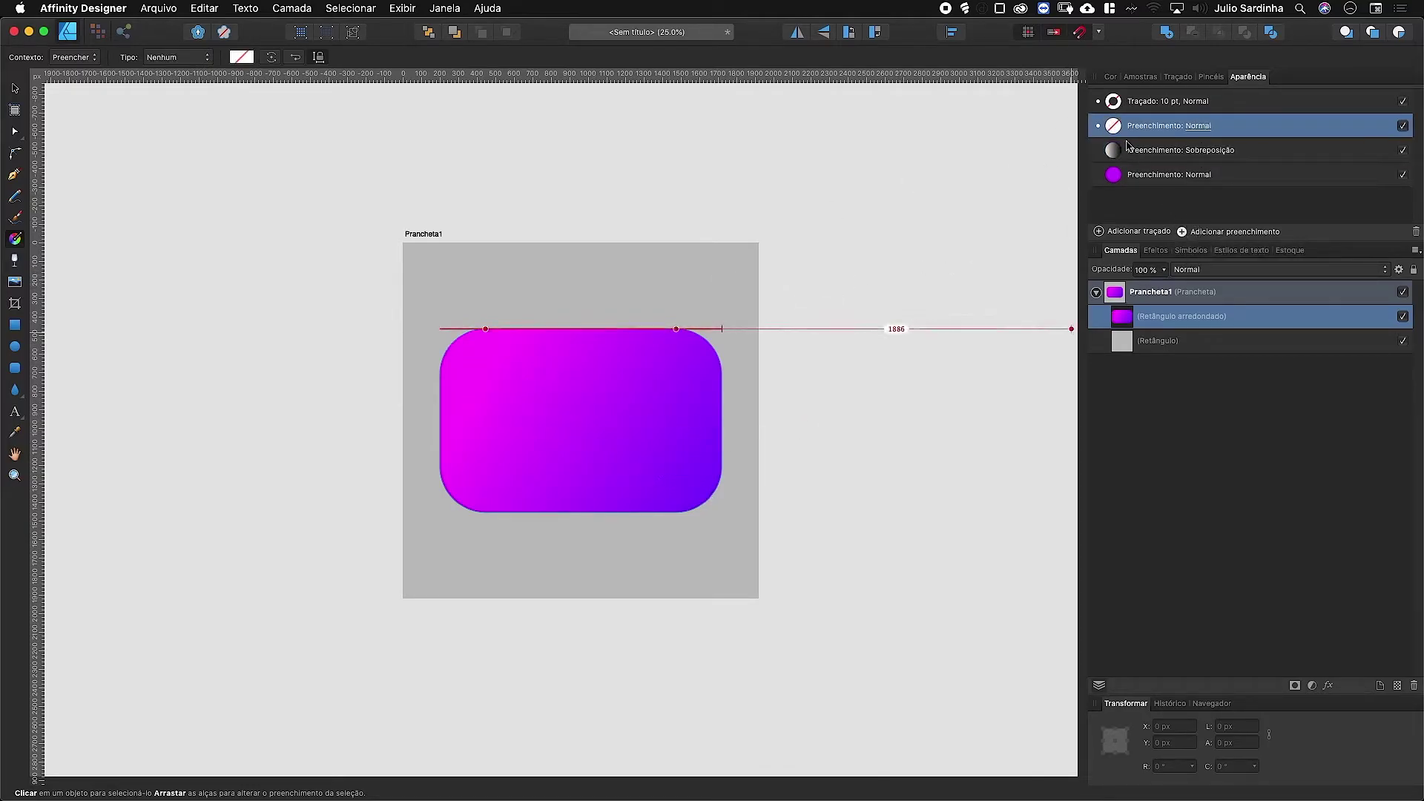
left_click(1120, 128)
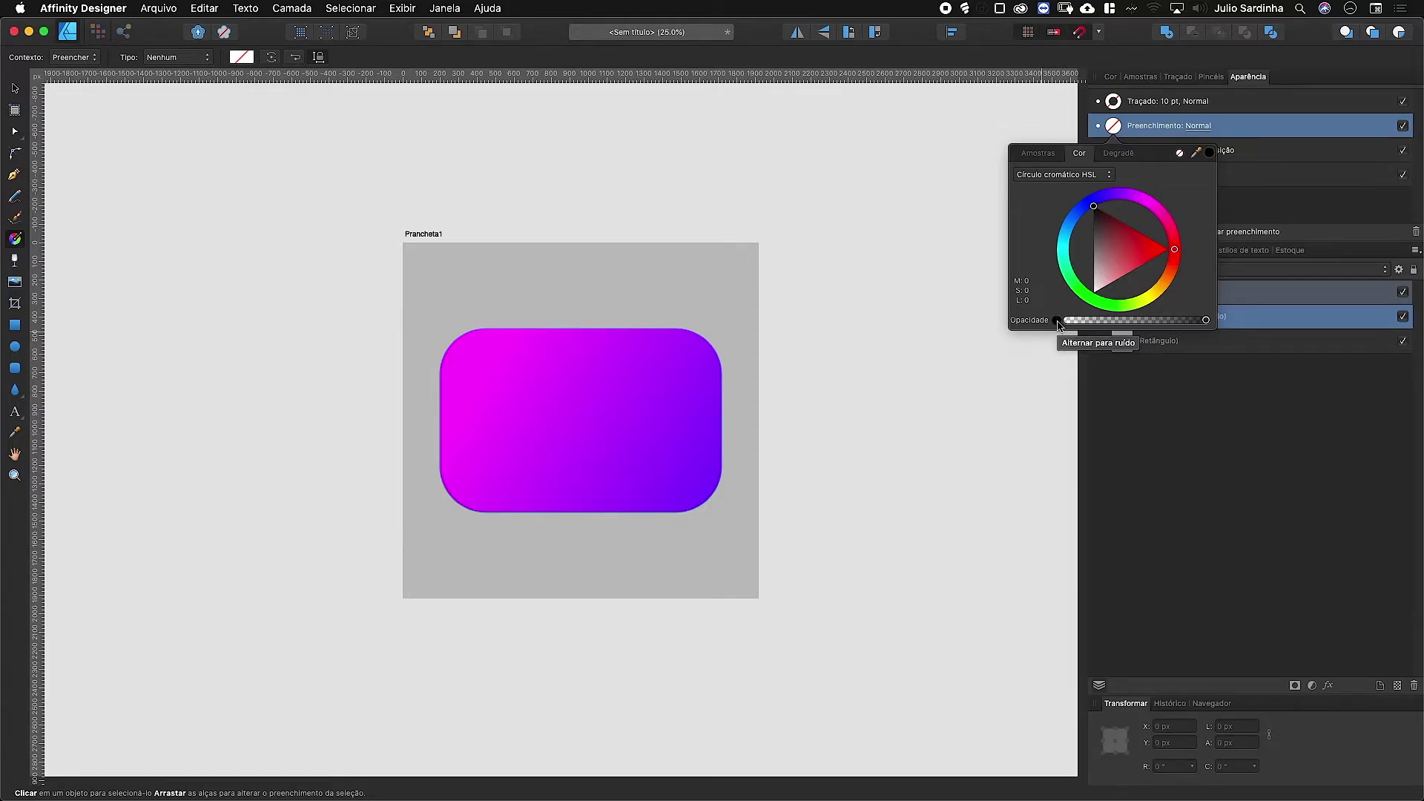
left_click(1057, 321)
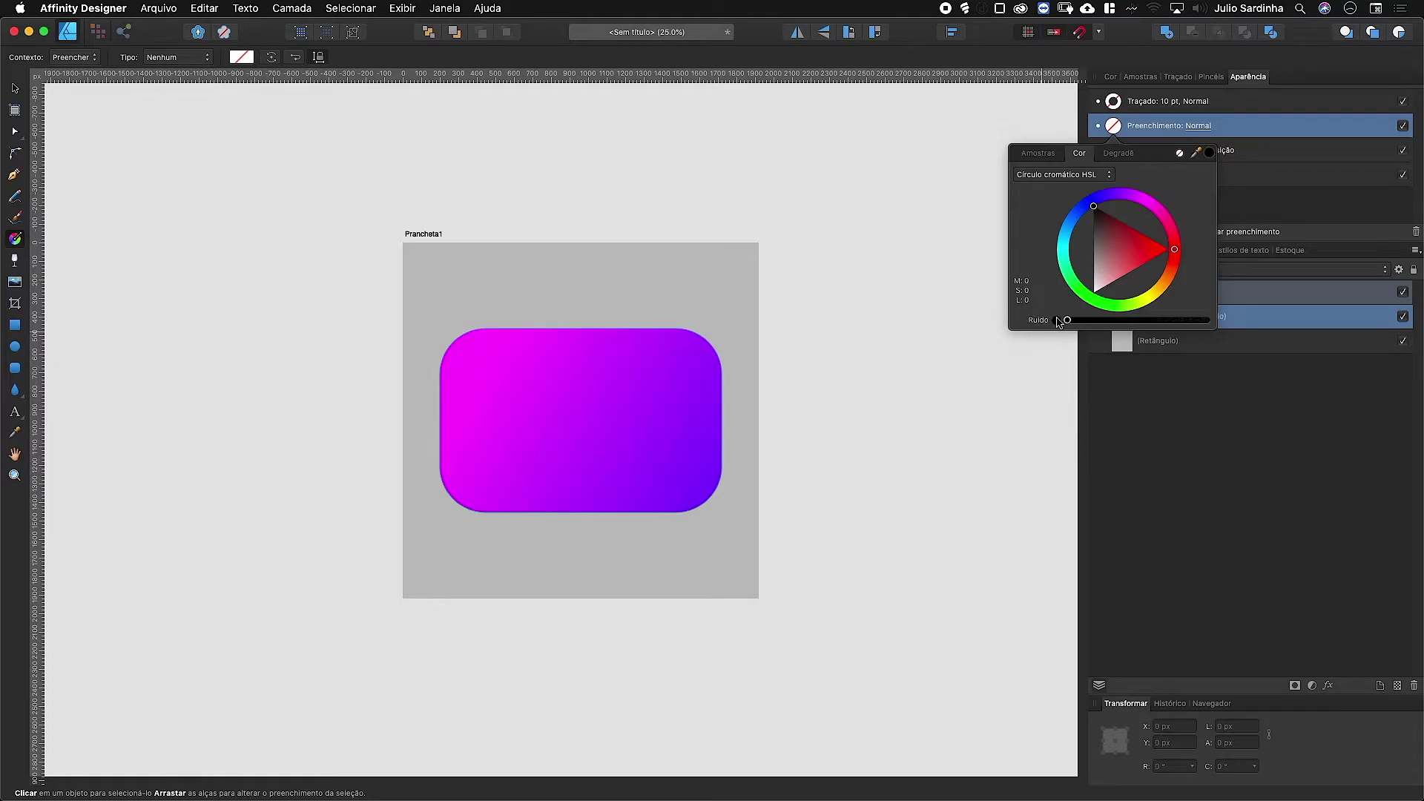
left_click_drag(1066, 321, 1222, 323)
left_click_drag(1093, 210, 1087, 252)
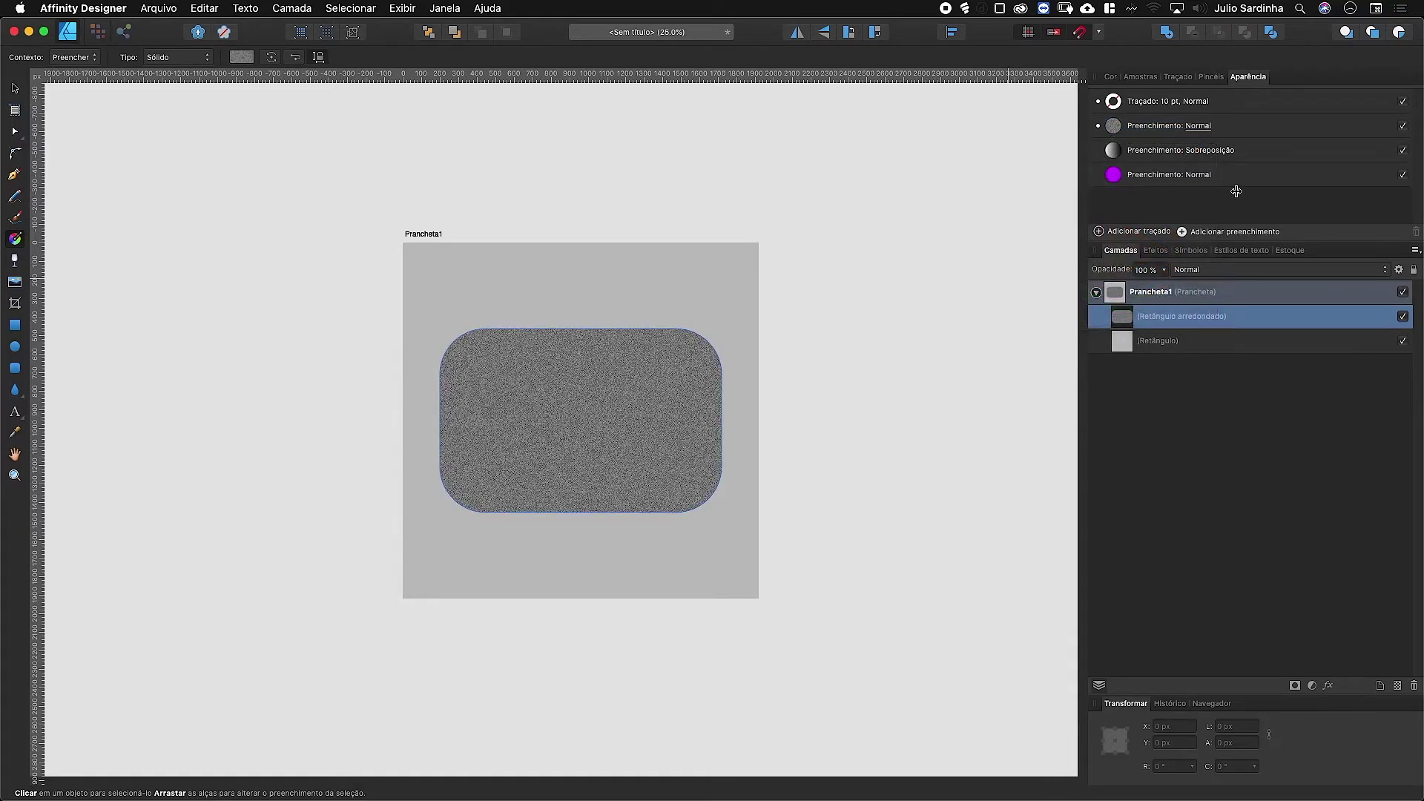
Set the grey noise fill's blend mode to Sobreposição.
left_click(1205, 125)
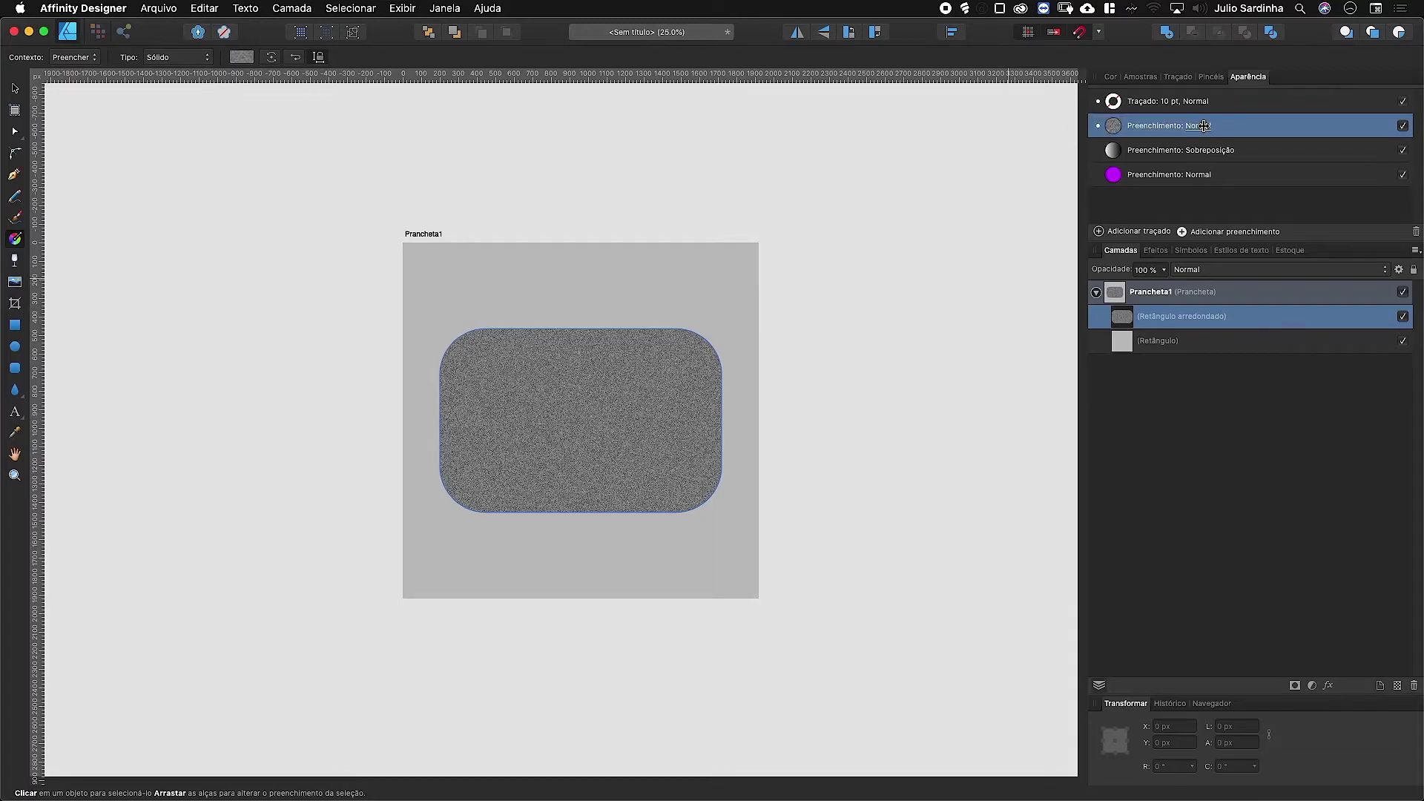
left_click(1202, 126)
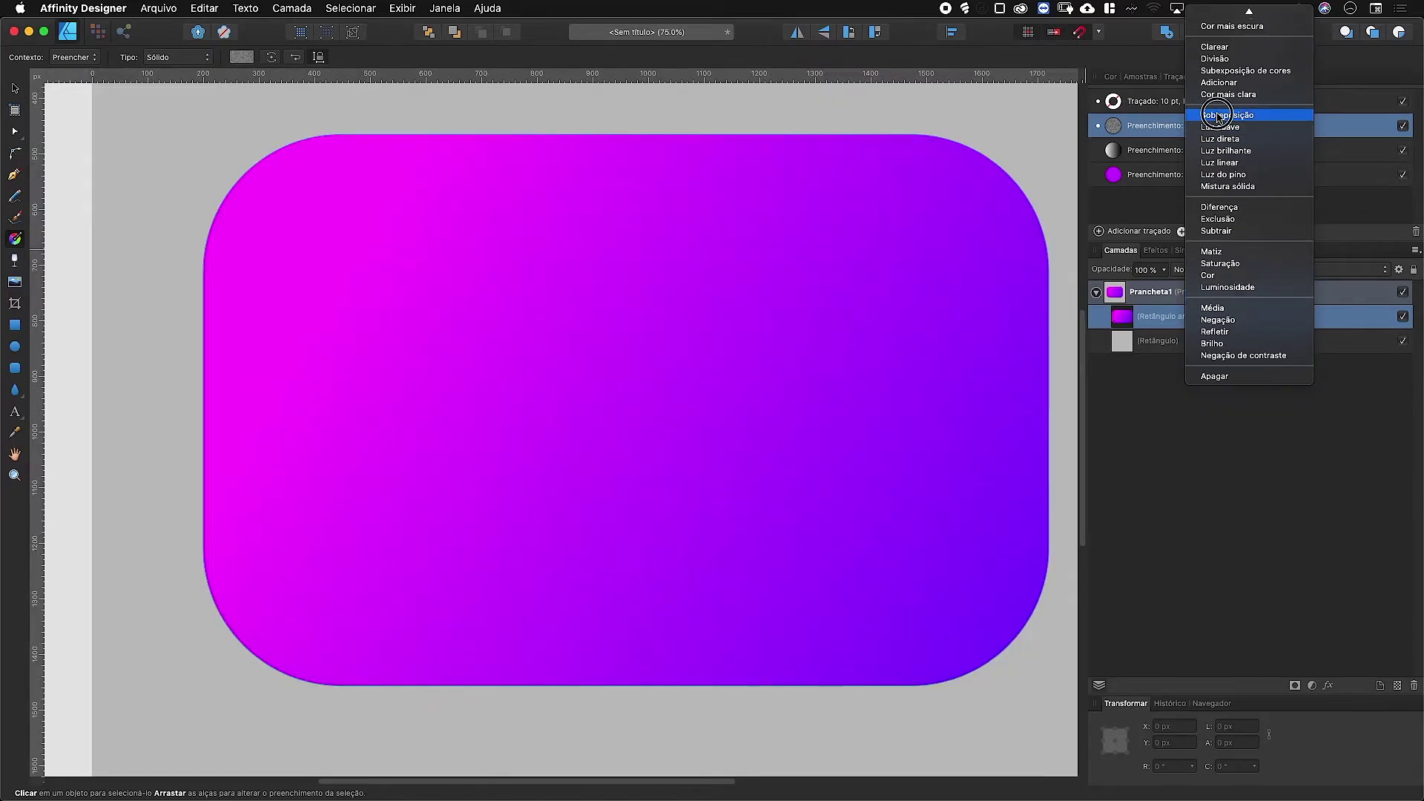
left_click(1220, 118)
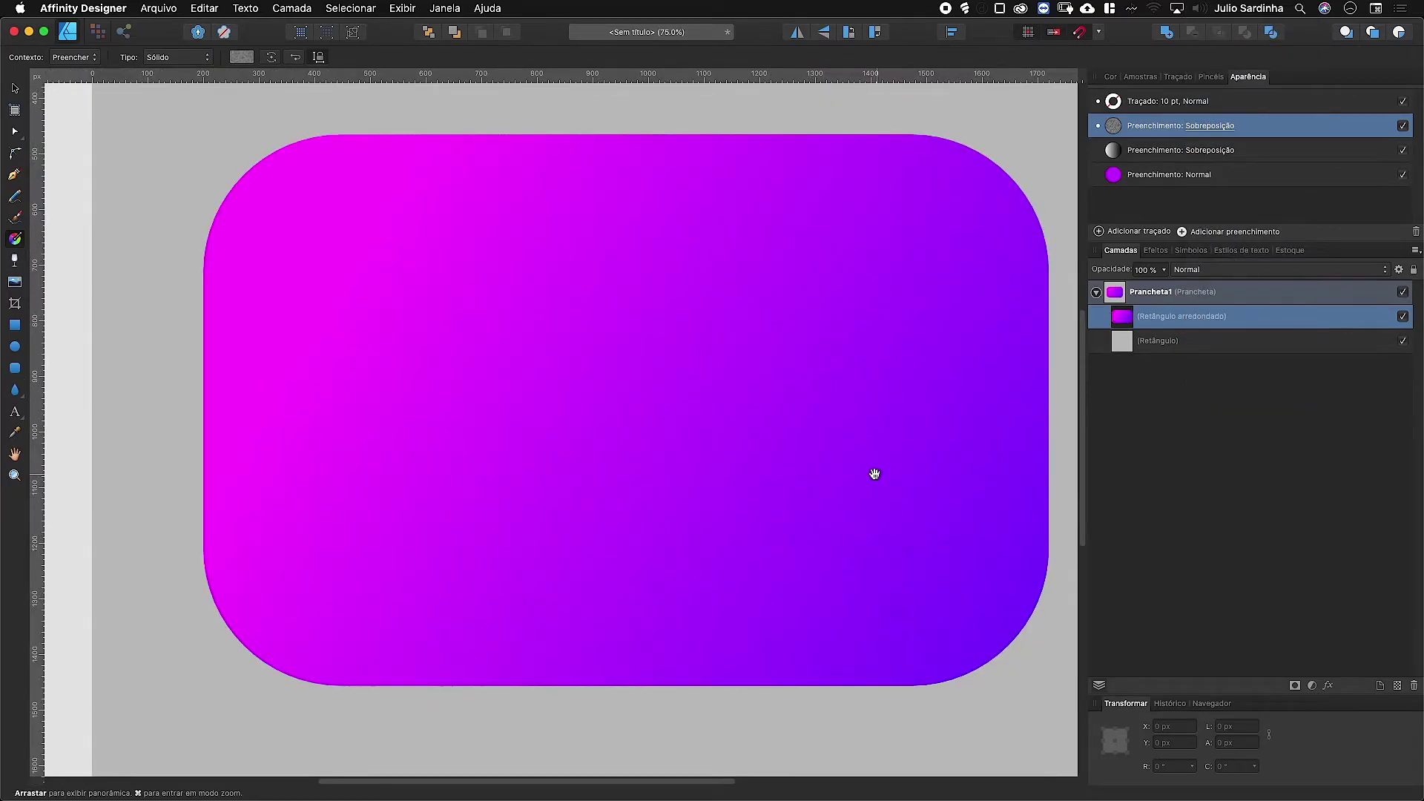
Inspect the grain at 150% zoom with the noise fill toggled, then fit the artboard.
mouse_move(874, 470)
left_mouse_down()
mouse_move(708, 471)
mouse_move(745, 467)
left_mouse_up()
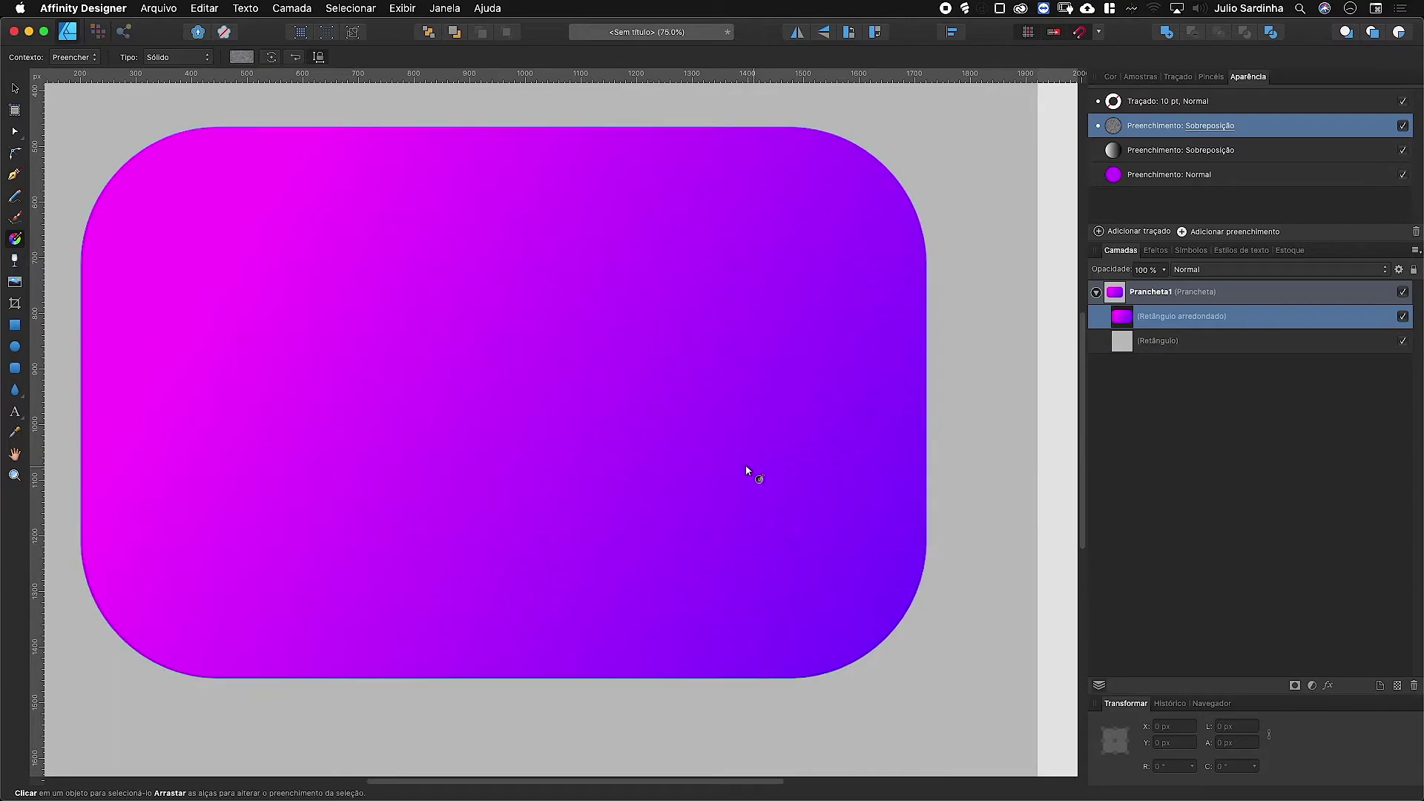
key("super+1")
key("super+plus")
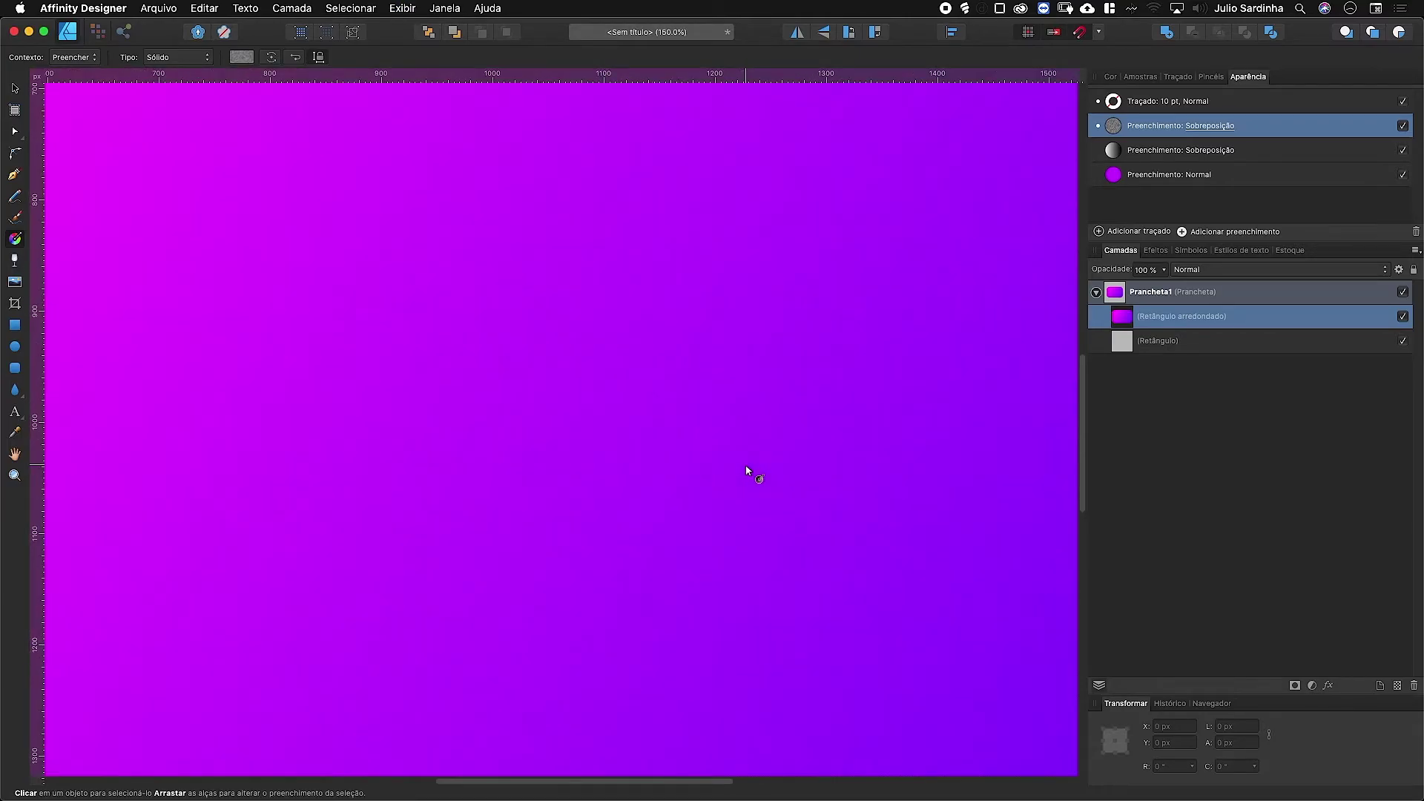
left_click(1402, 126)
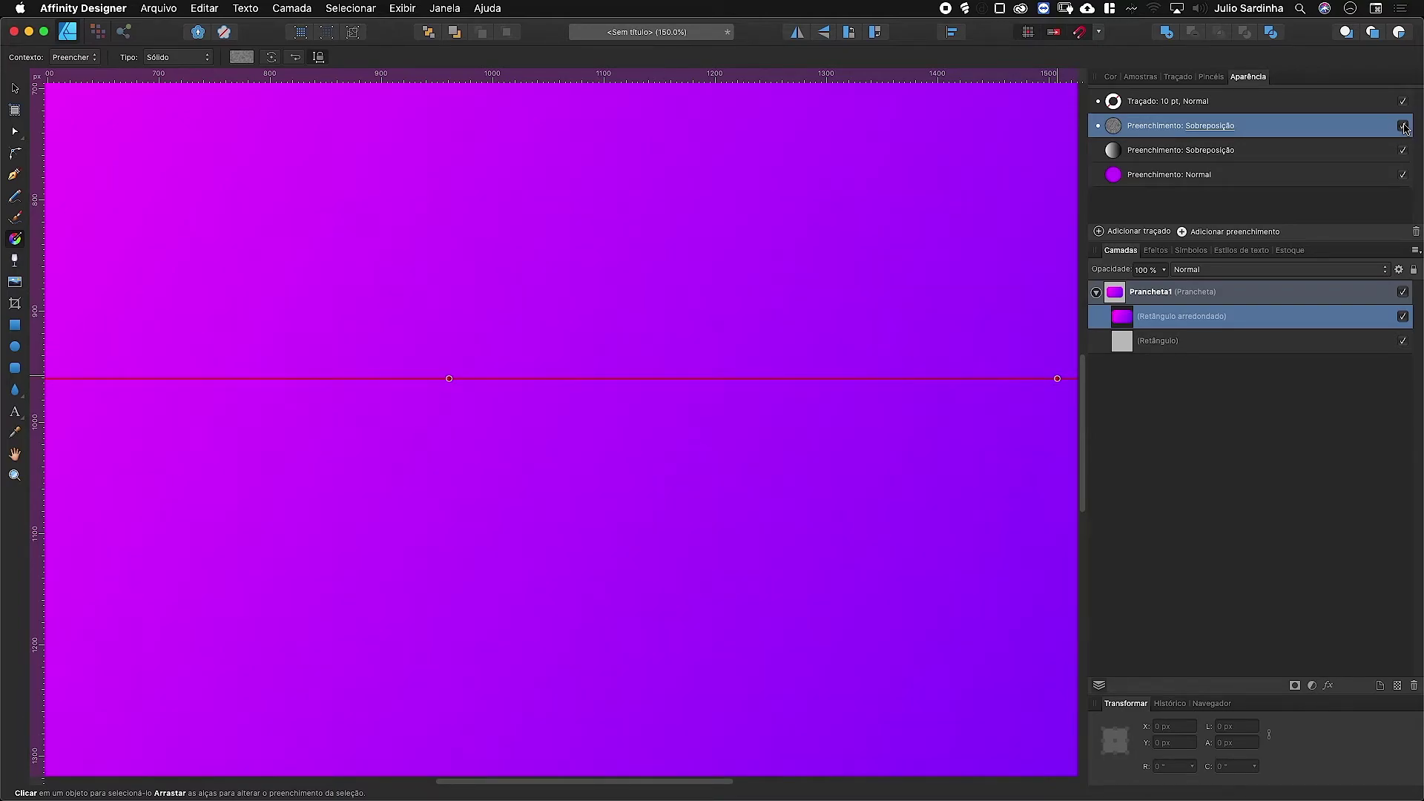
key("super+0")
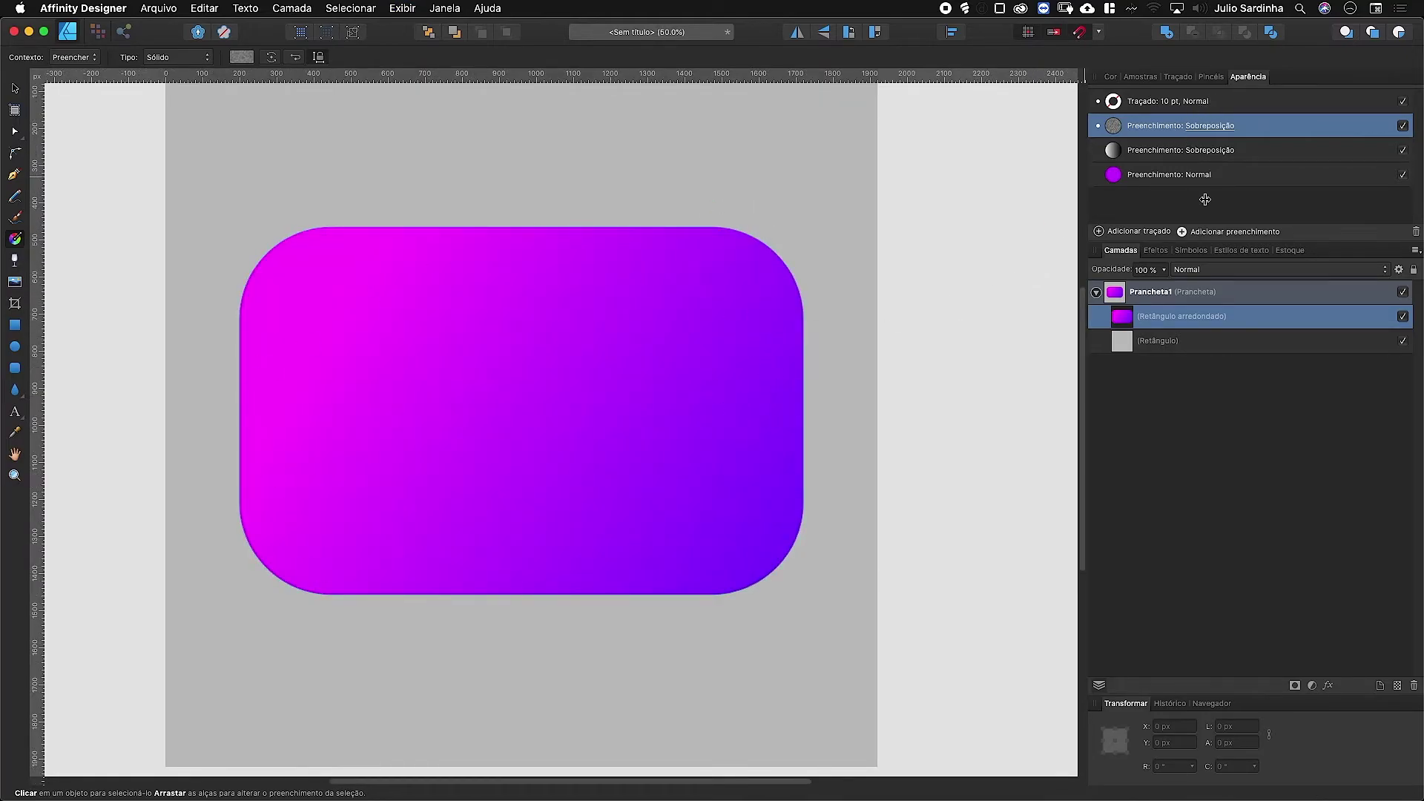
left_click(1139, 104)
Make the stroke solid, 8 pt, aligned inside, with Sobreposição blending.
left_click(1170, 103)
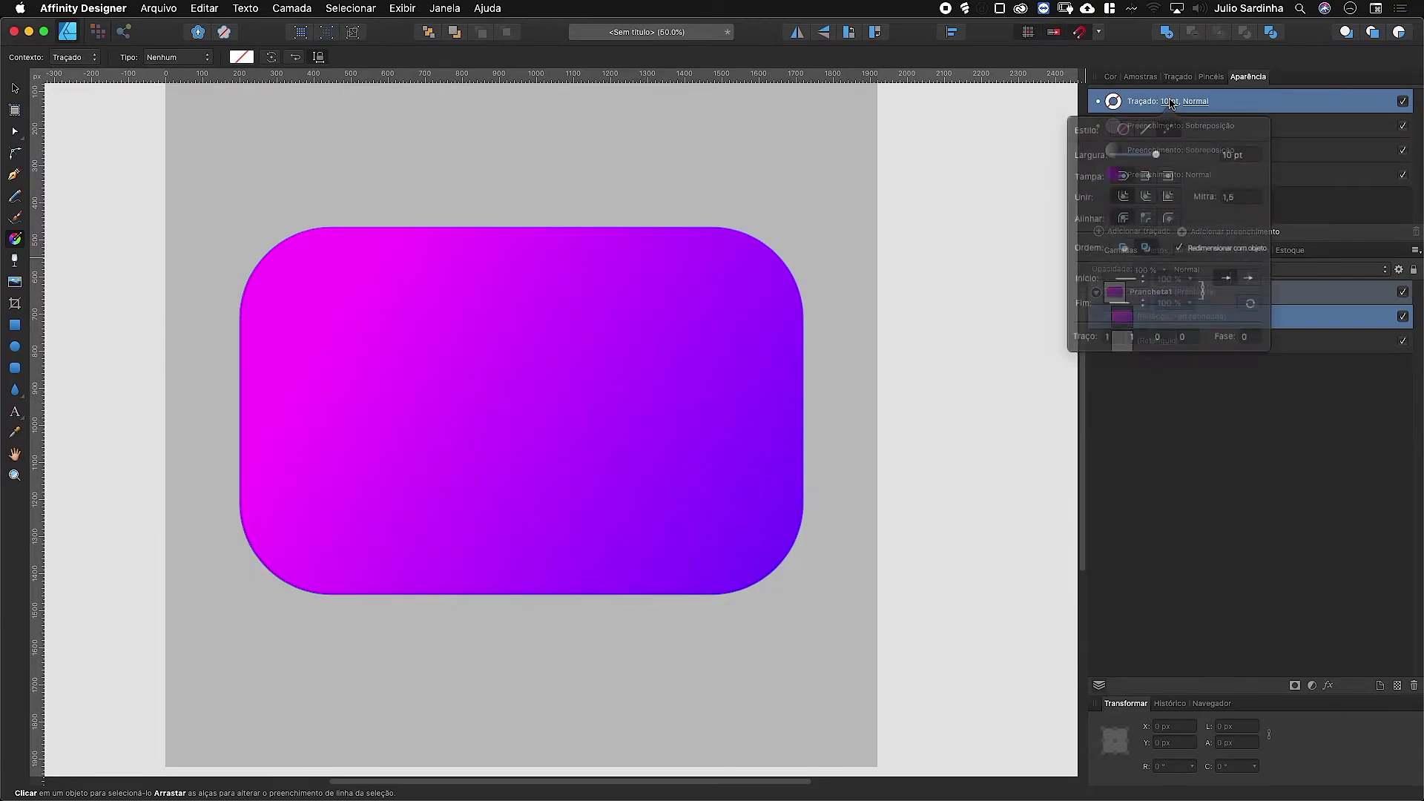
left_click(1148, 127)
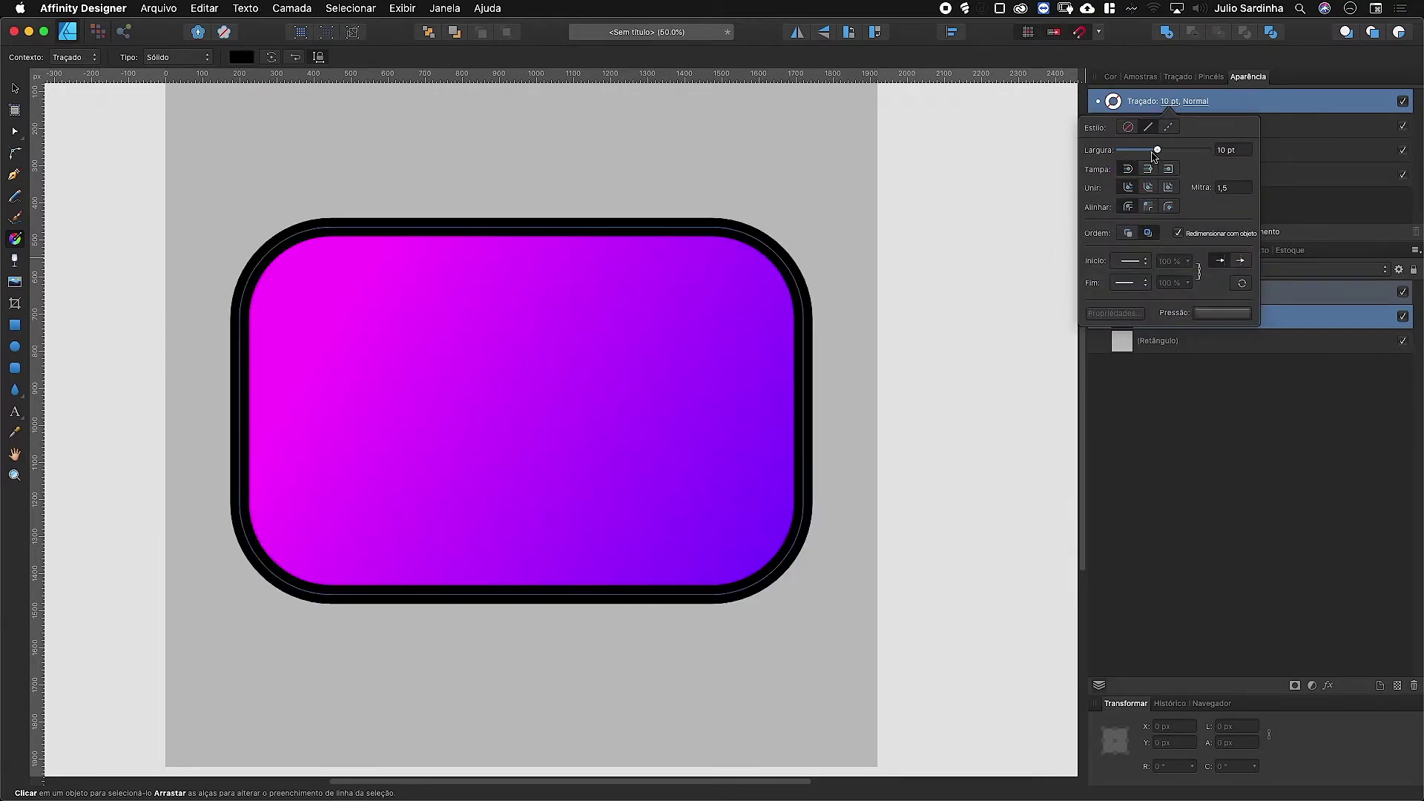
left_click_drag(1157, 150, 1153, 150)
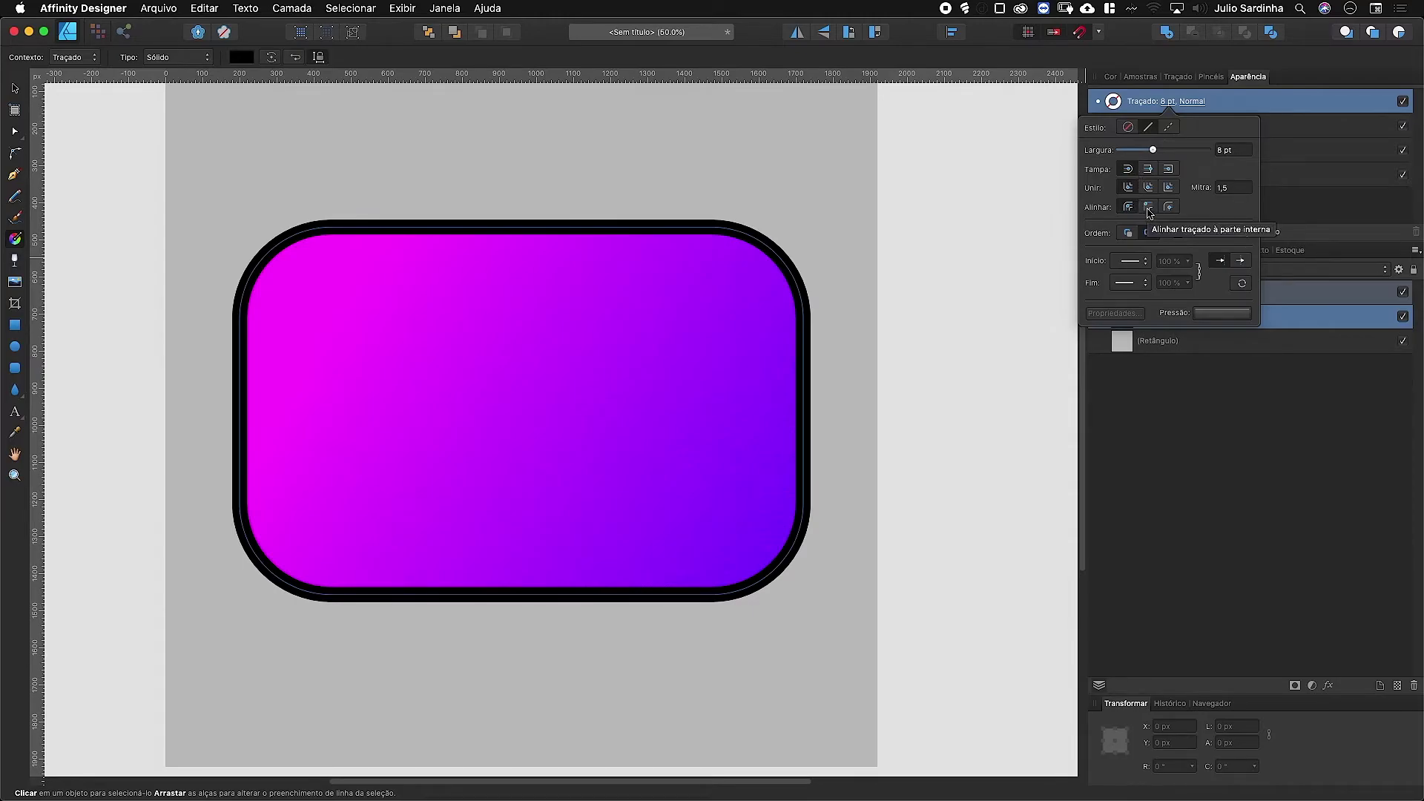
left_click(1148, 207)
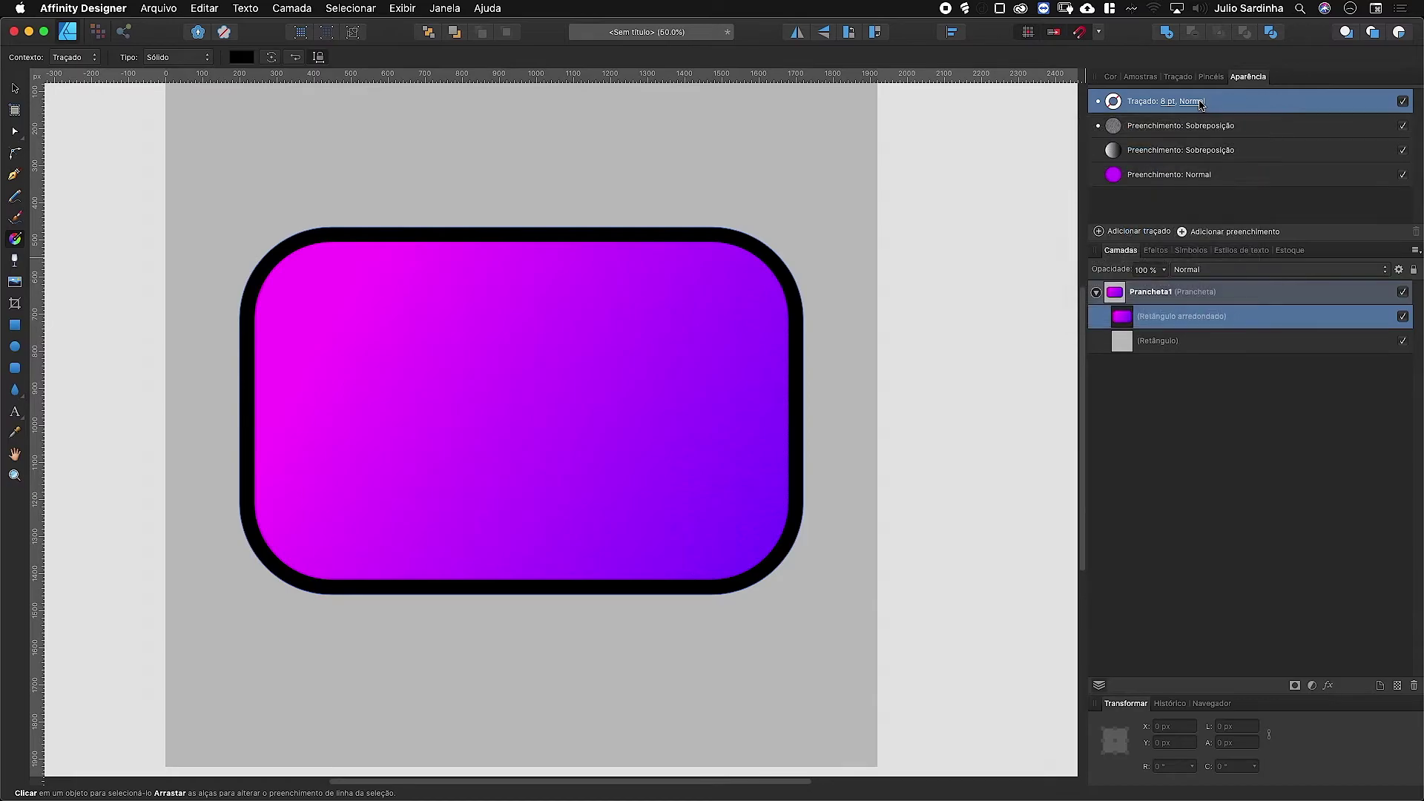
left_click(1192, 101)
left_click(1226, 260)
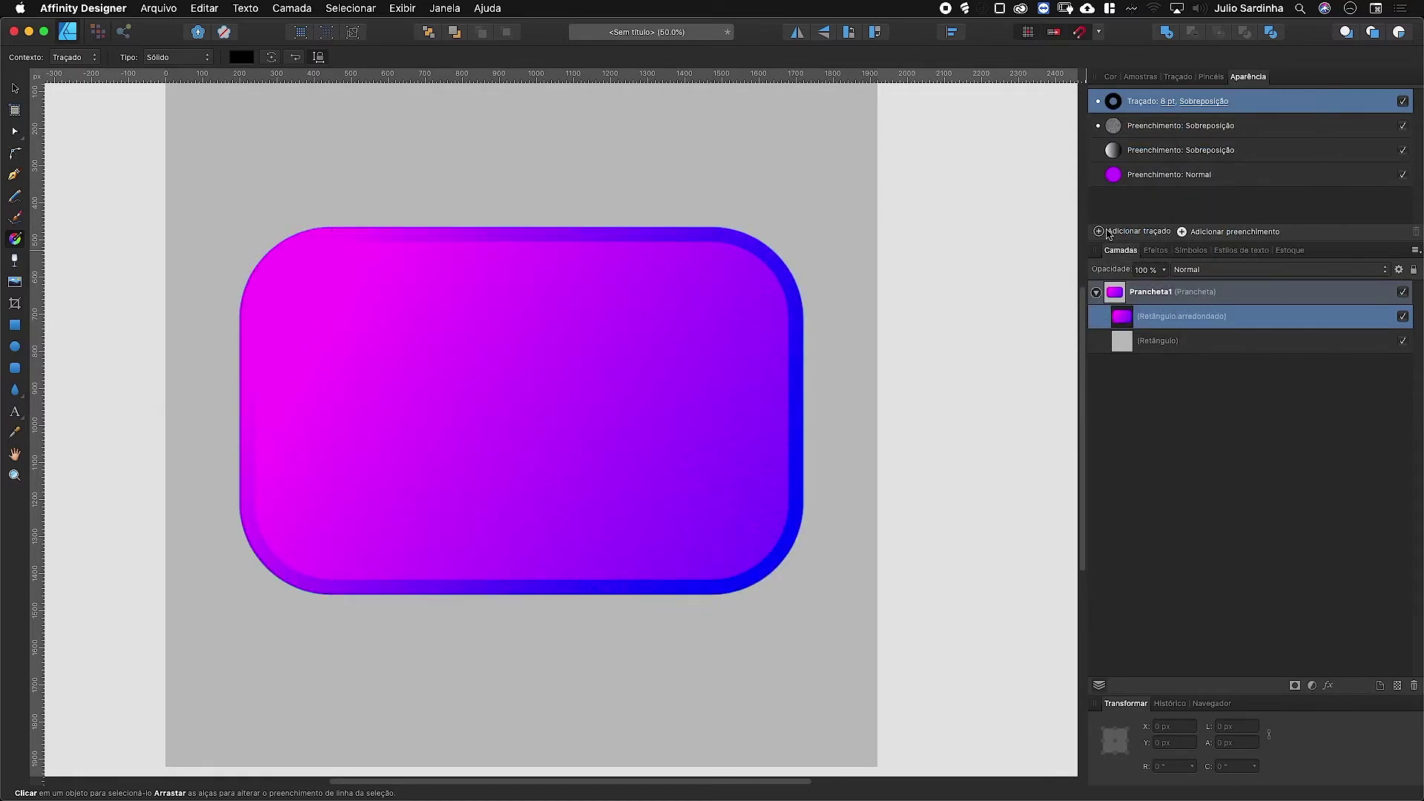
Add a second stroke: dashed, dark navy blue, 16 pt wide, Normal blending.
left_click(1099, 231)
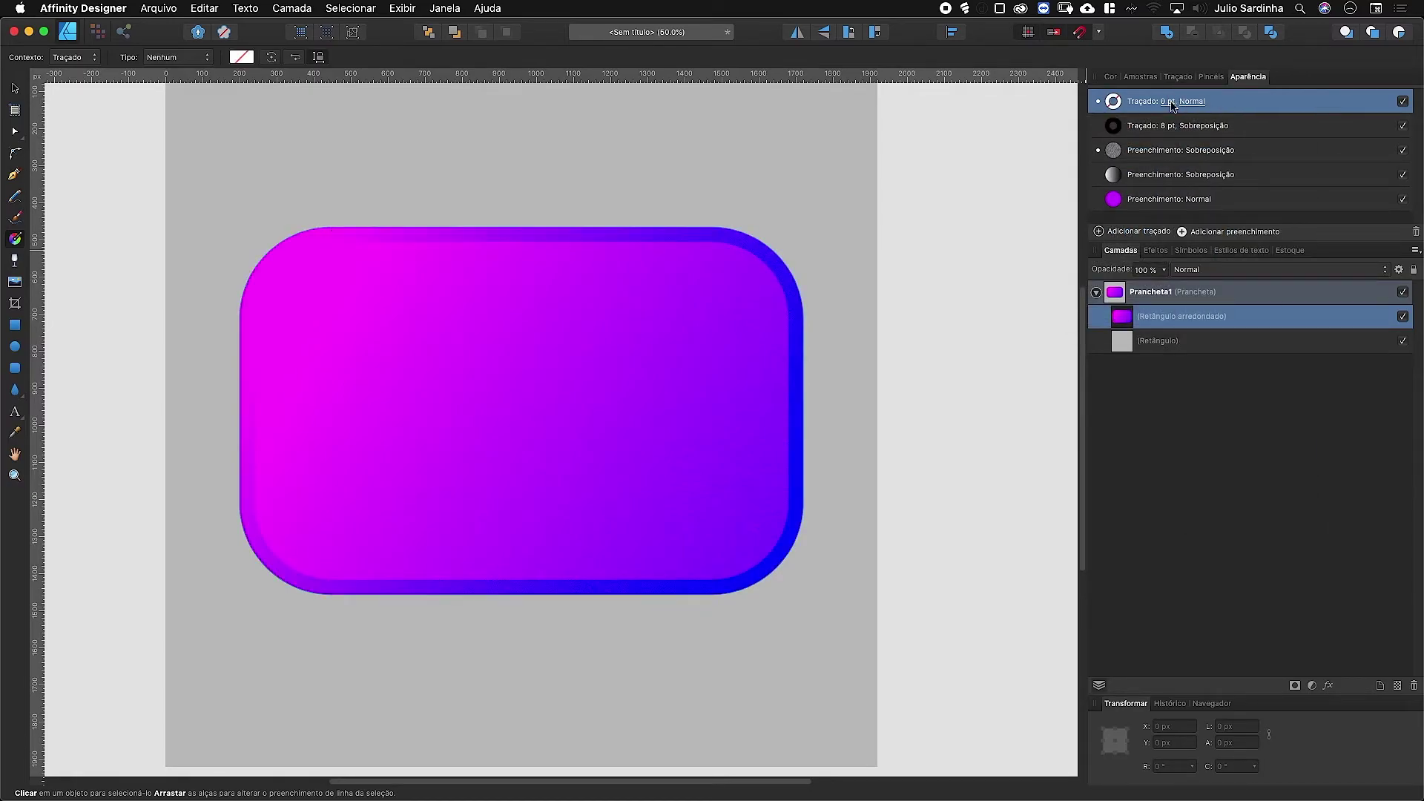
left_click(1168, 102)
left_click_drag(1118, 150, 1127, 150)
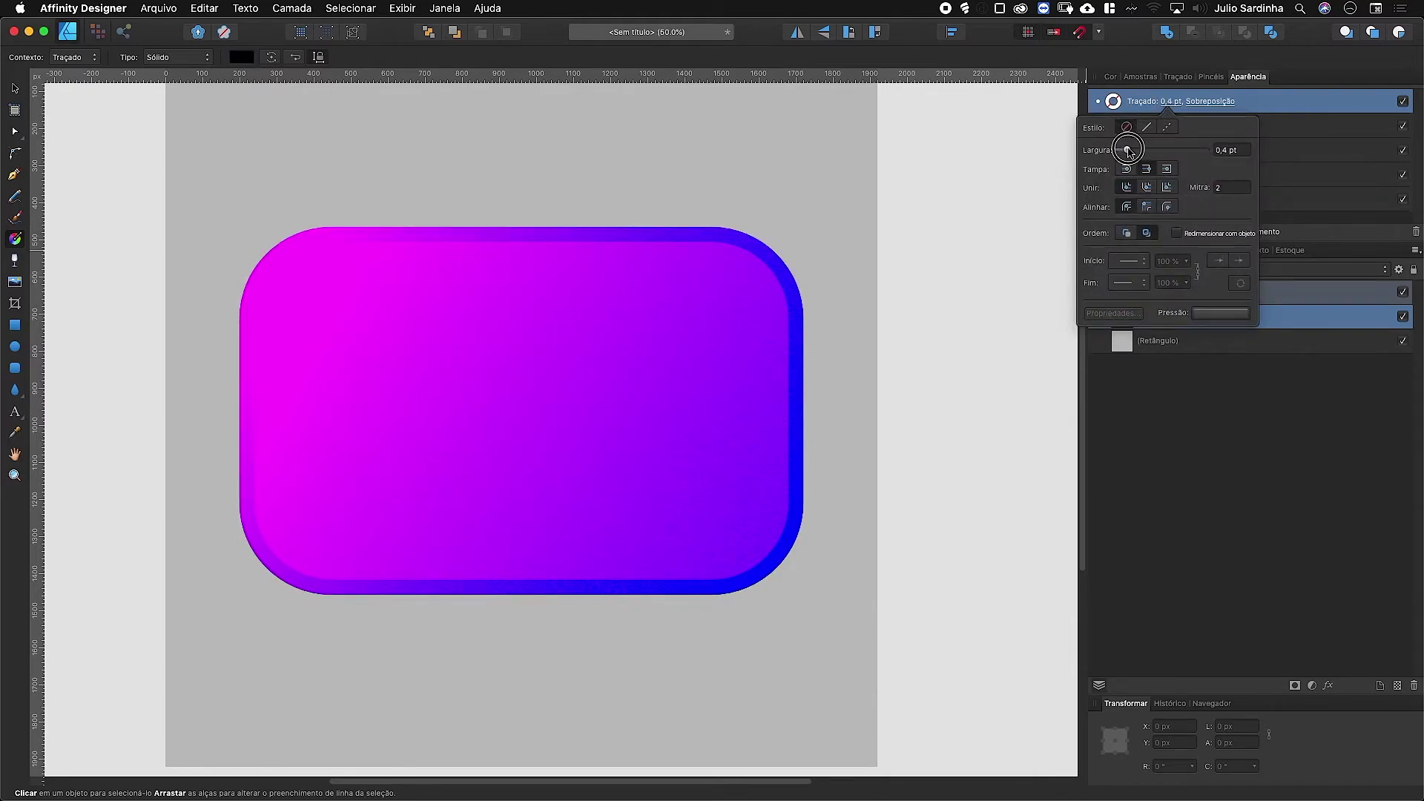
left_click(1167, 127)
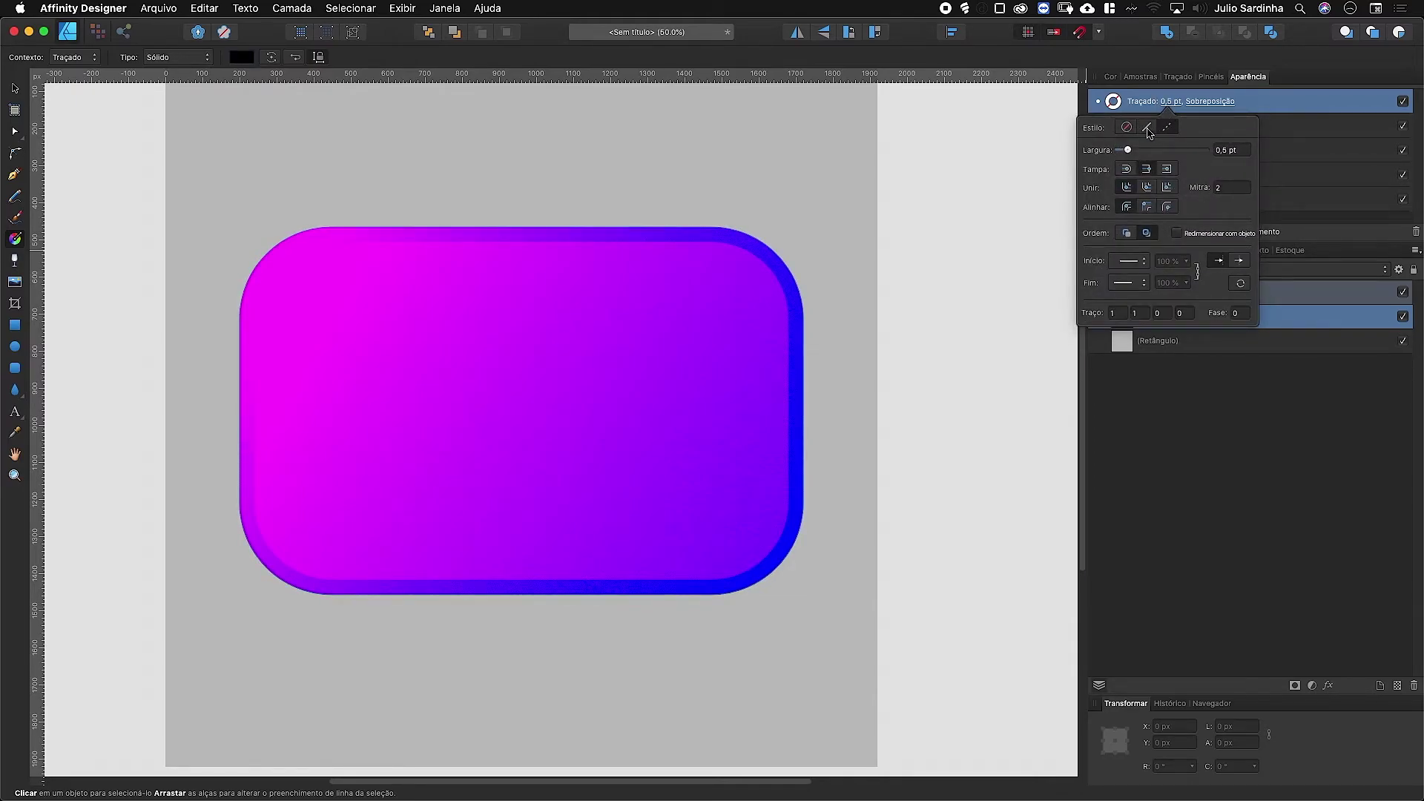
left_click(1112, 101)
mouse_move(1117, 252)
left_mouse_down()
mouse_move(1079, 236)
mouse_move(1065, 191)
left_mouse_up()
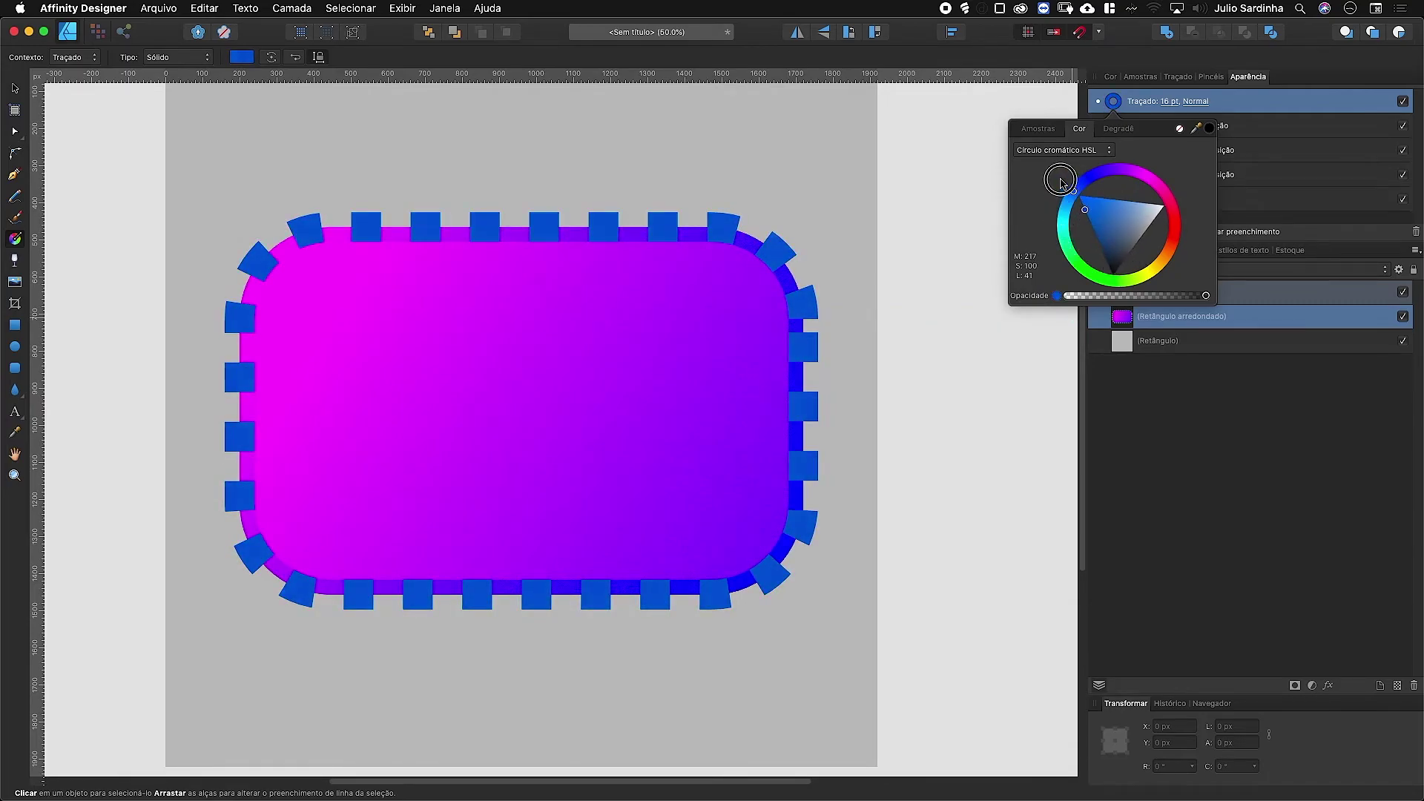
left_click_drag(1068, 186, 1102, 246)
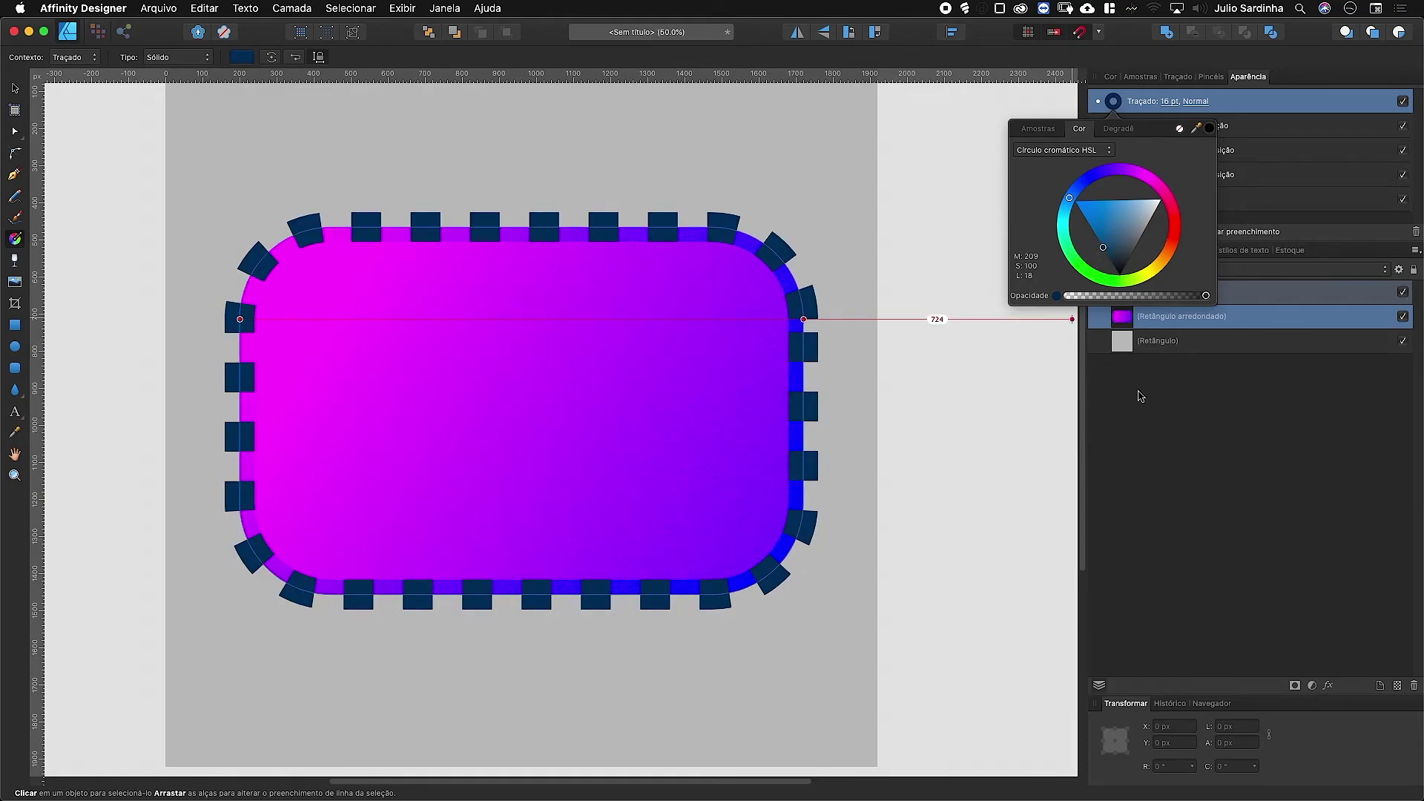
left_click(1162, 100)
left_click_drag(1162, 150, 1164, 150)
left_click(1282, 318)
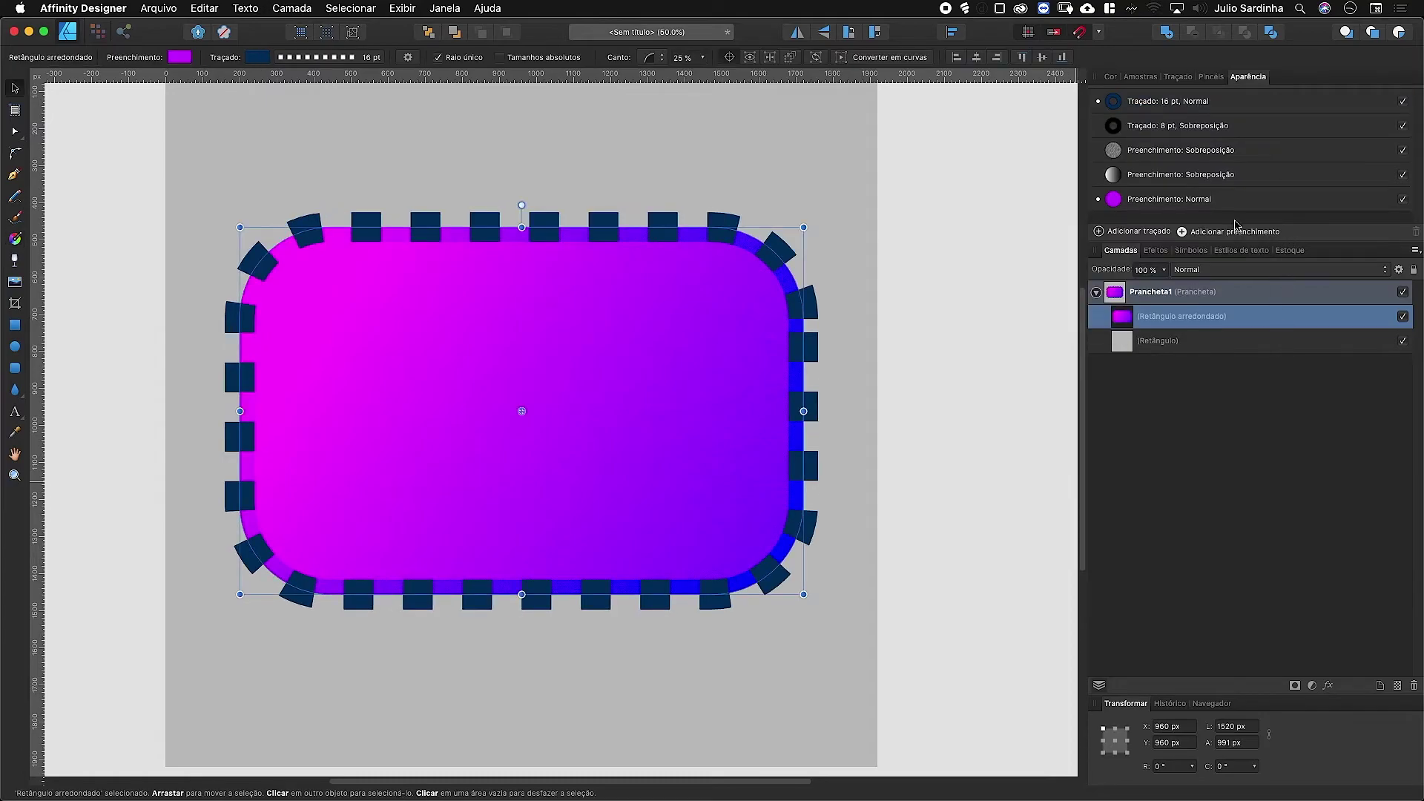
Add a third stroke, solid bright blue at 10 pt, aligned outside the edge.
left_click(1121, 233)
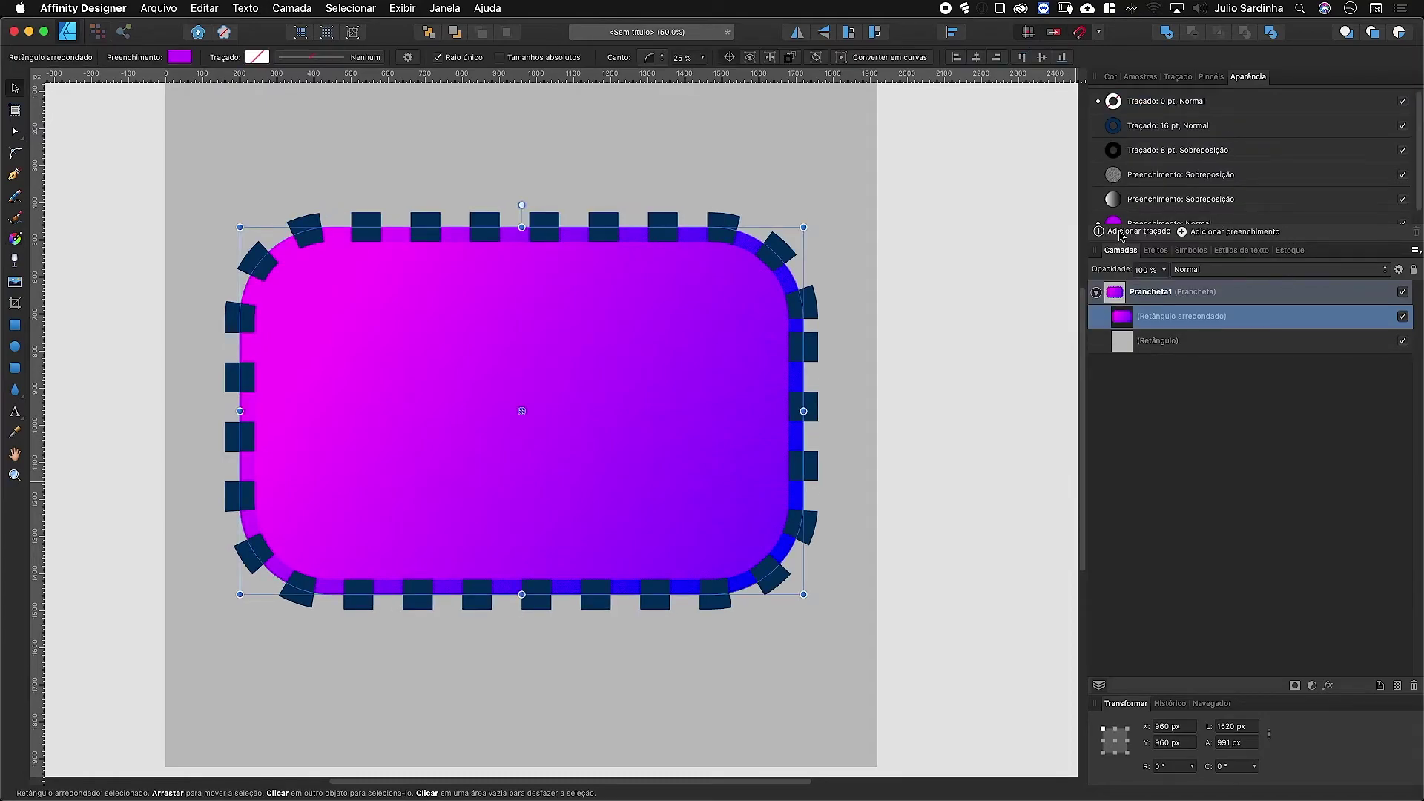
left_click(1119, 102)
left_click_drag(1118, 149, 1153, 151)
left_click(1168, 206)
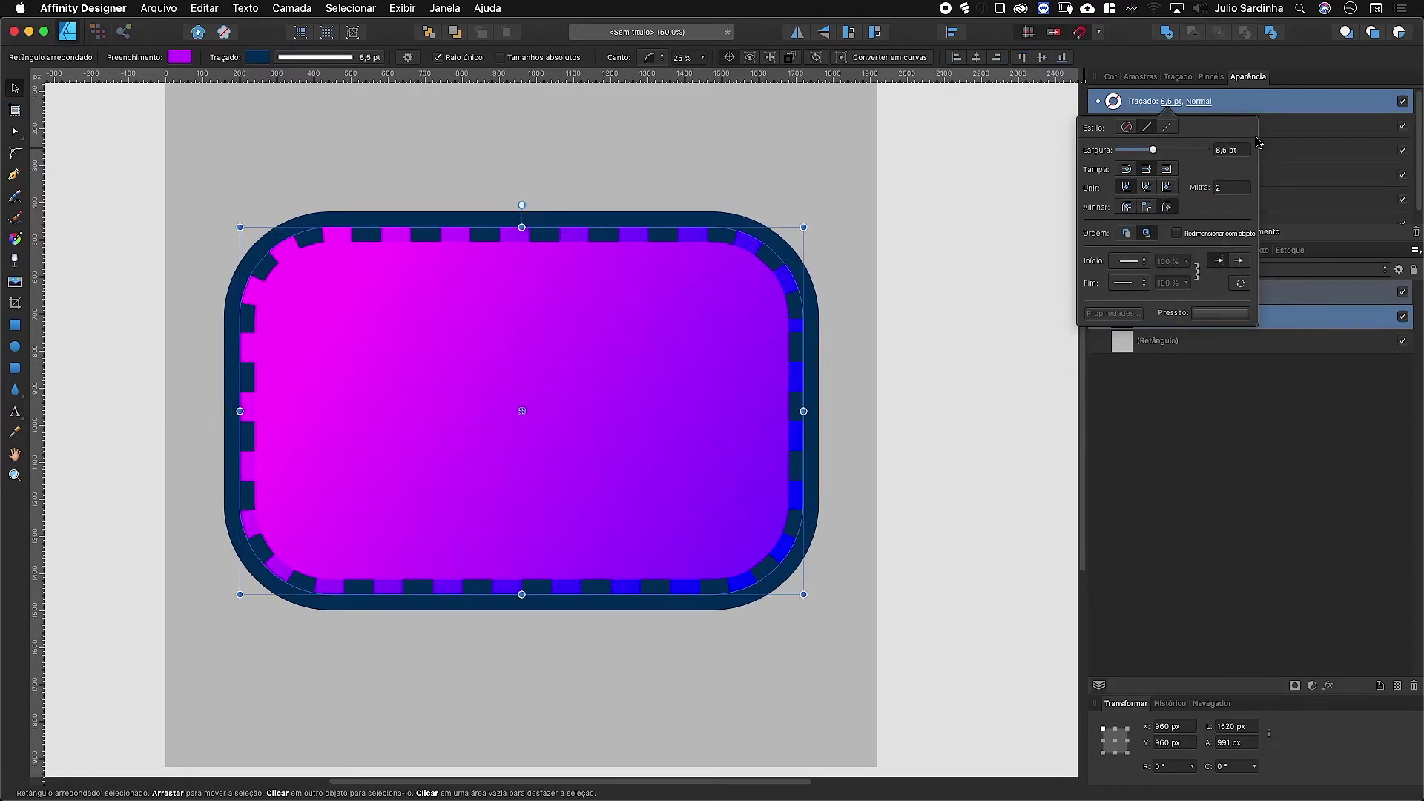
left_click(1168, 102)
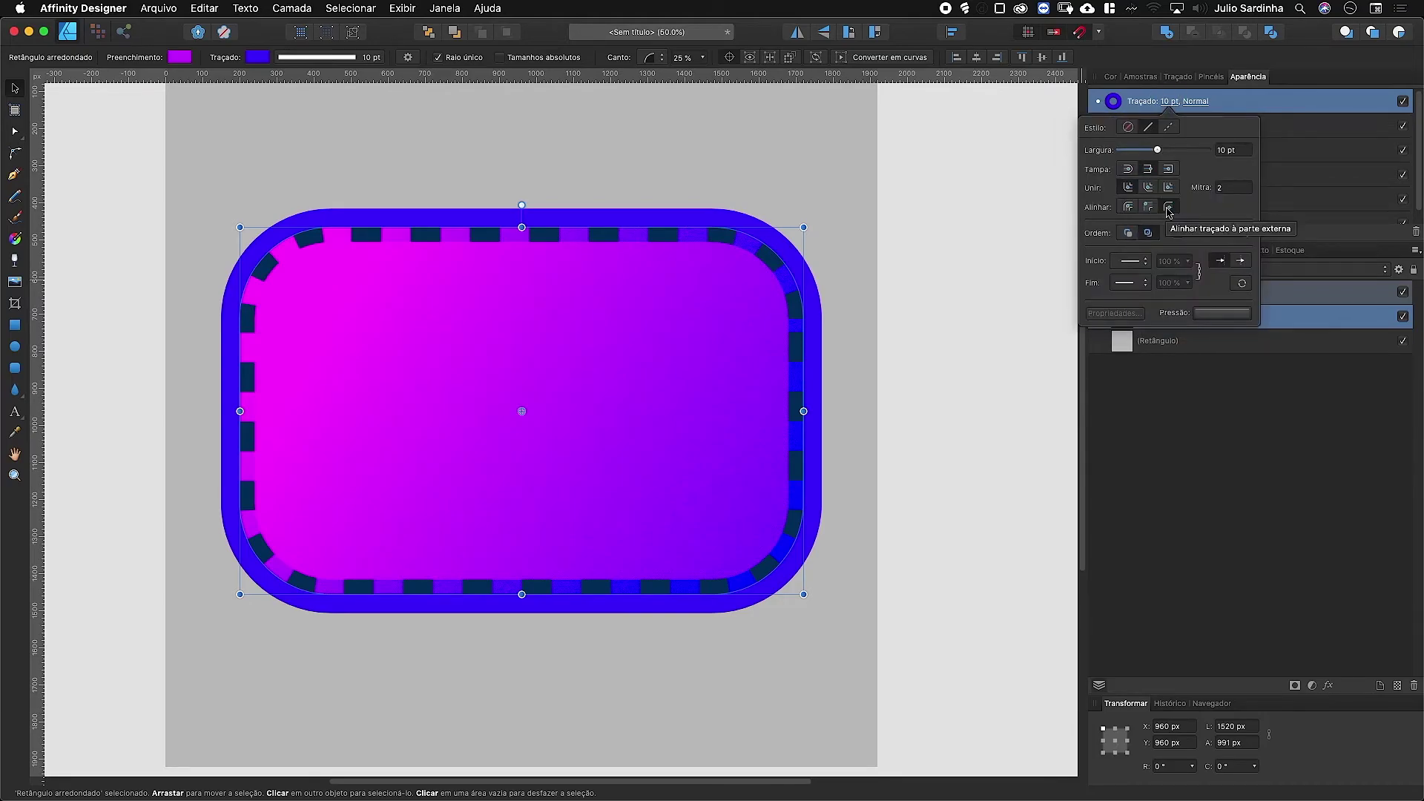
left_click(1300, 384)
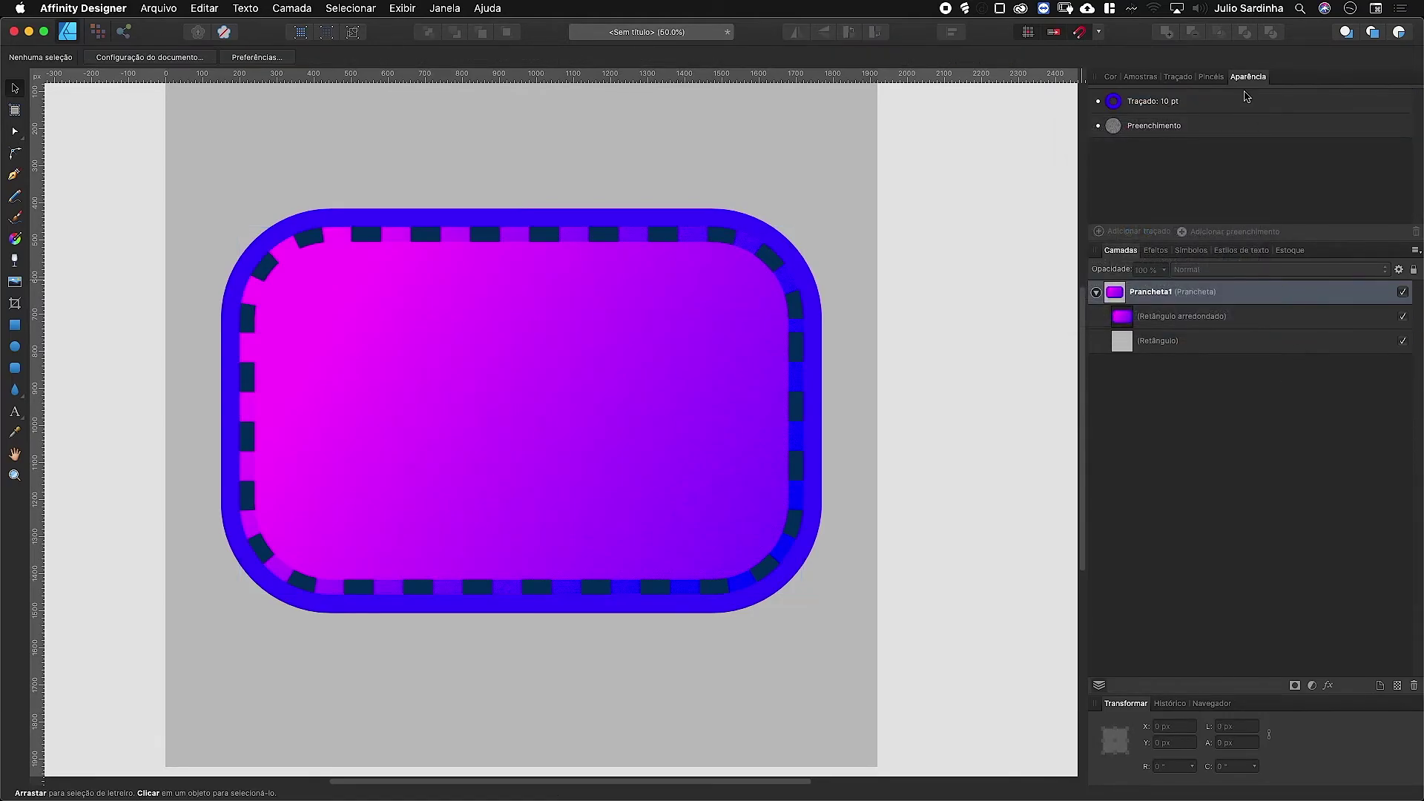
Move the blue stroke below the 16 pt dashed stroke, narrowing it to 8 pt.
left_click(814, 237)
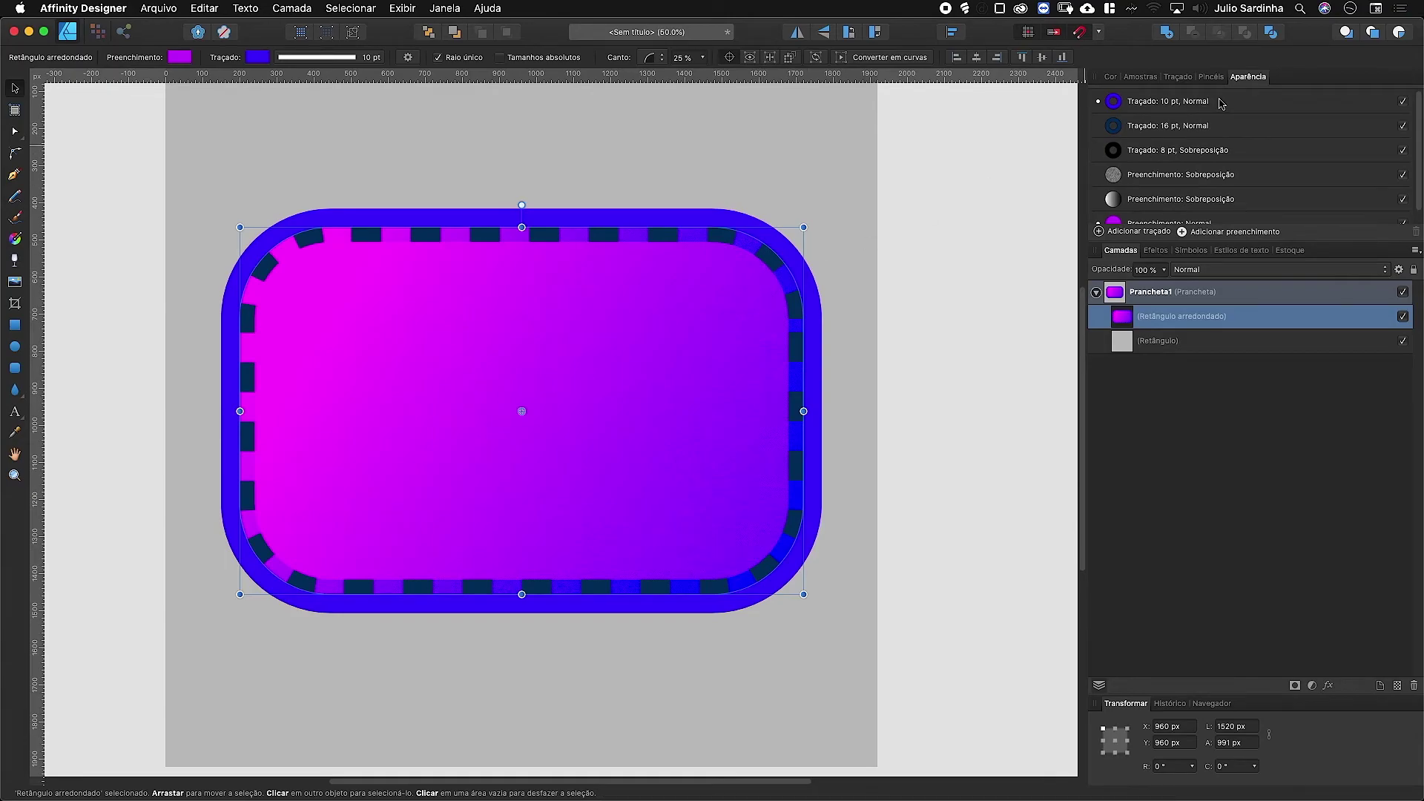
left_click_drag(1221, 103, 1221, 141)
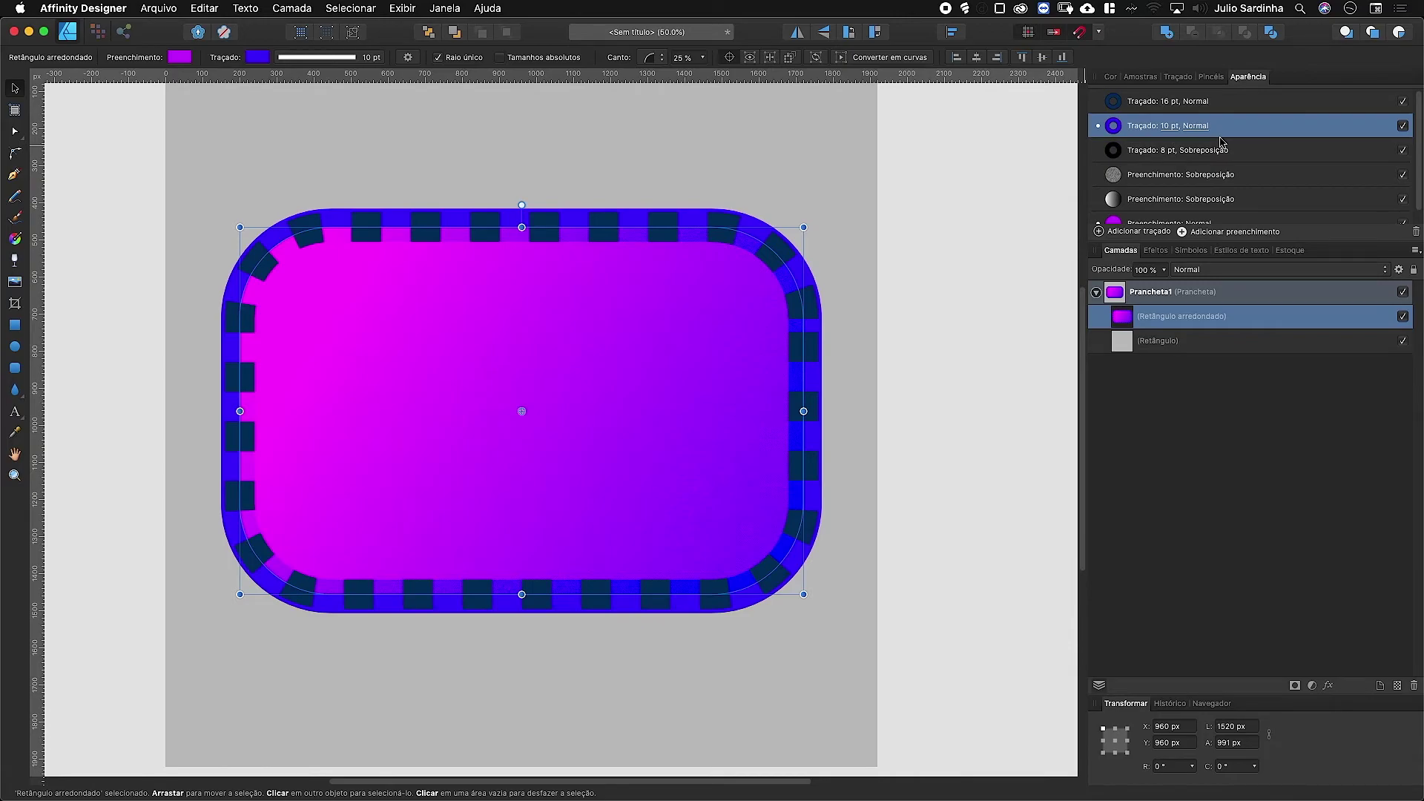
key("super+minus")
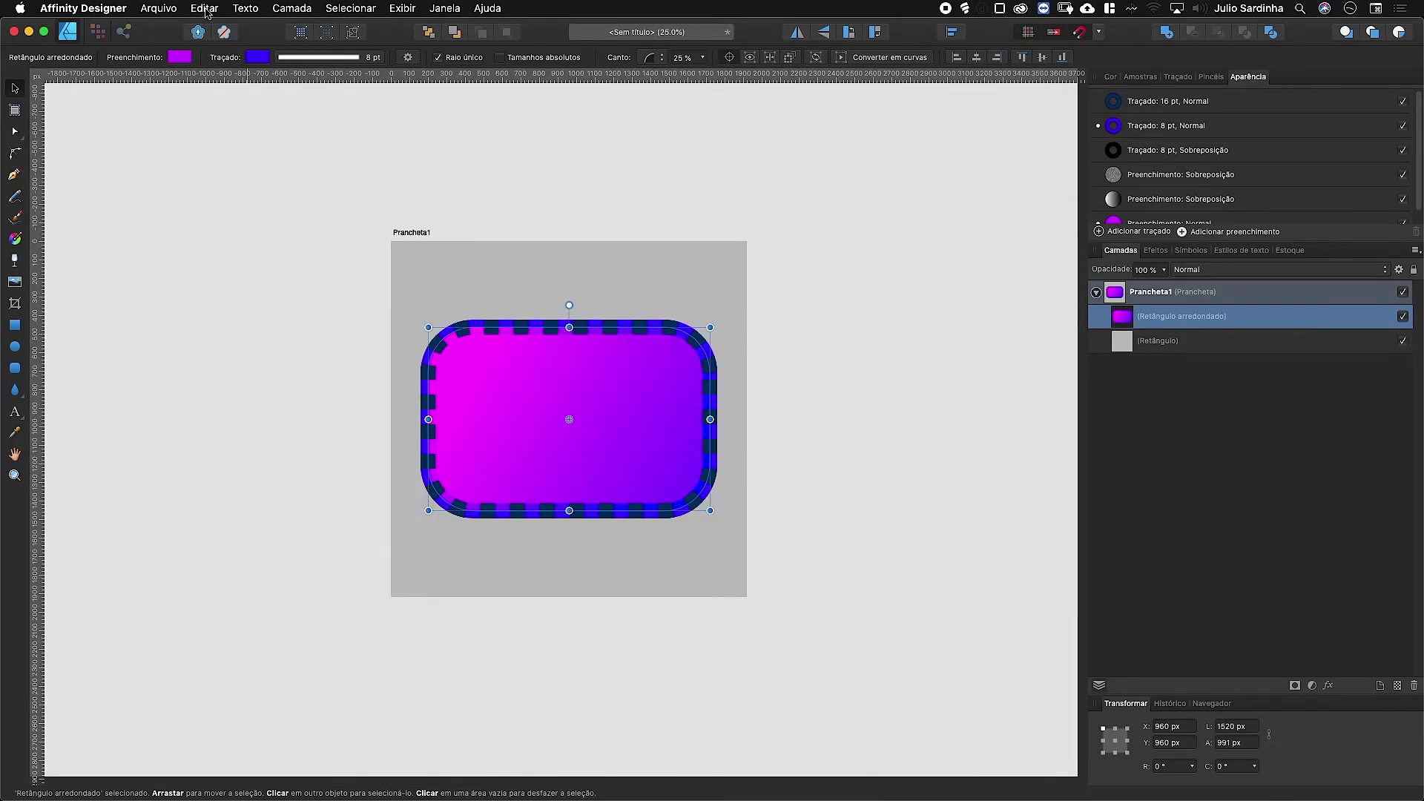
Copy the rounded rectangle, shift it up-left past the artboard corner, and draw a lower-right teardrop.
left_click(205, 9)
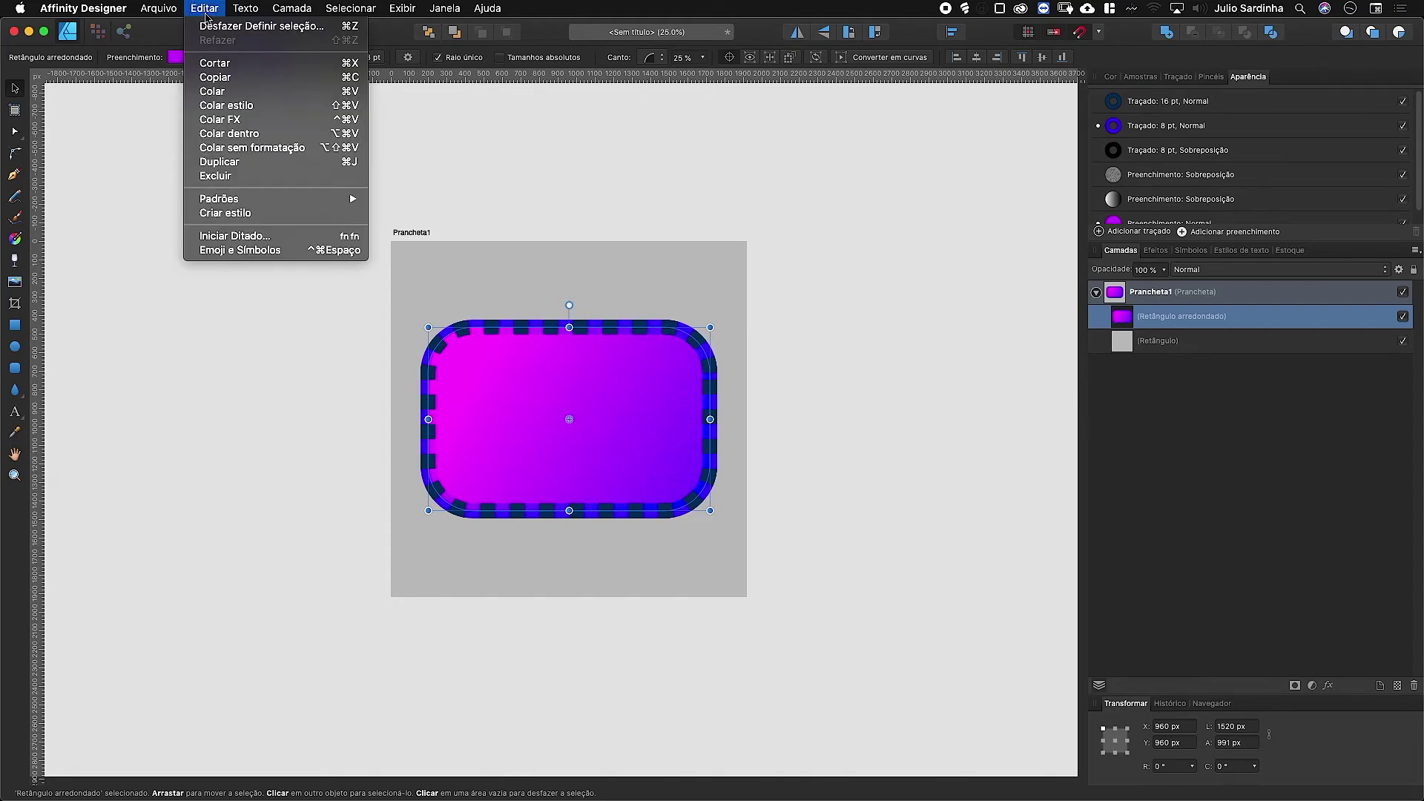
left_click(235, 79)
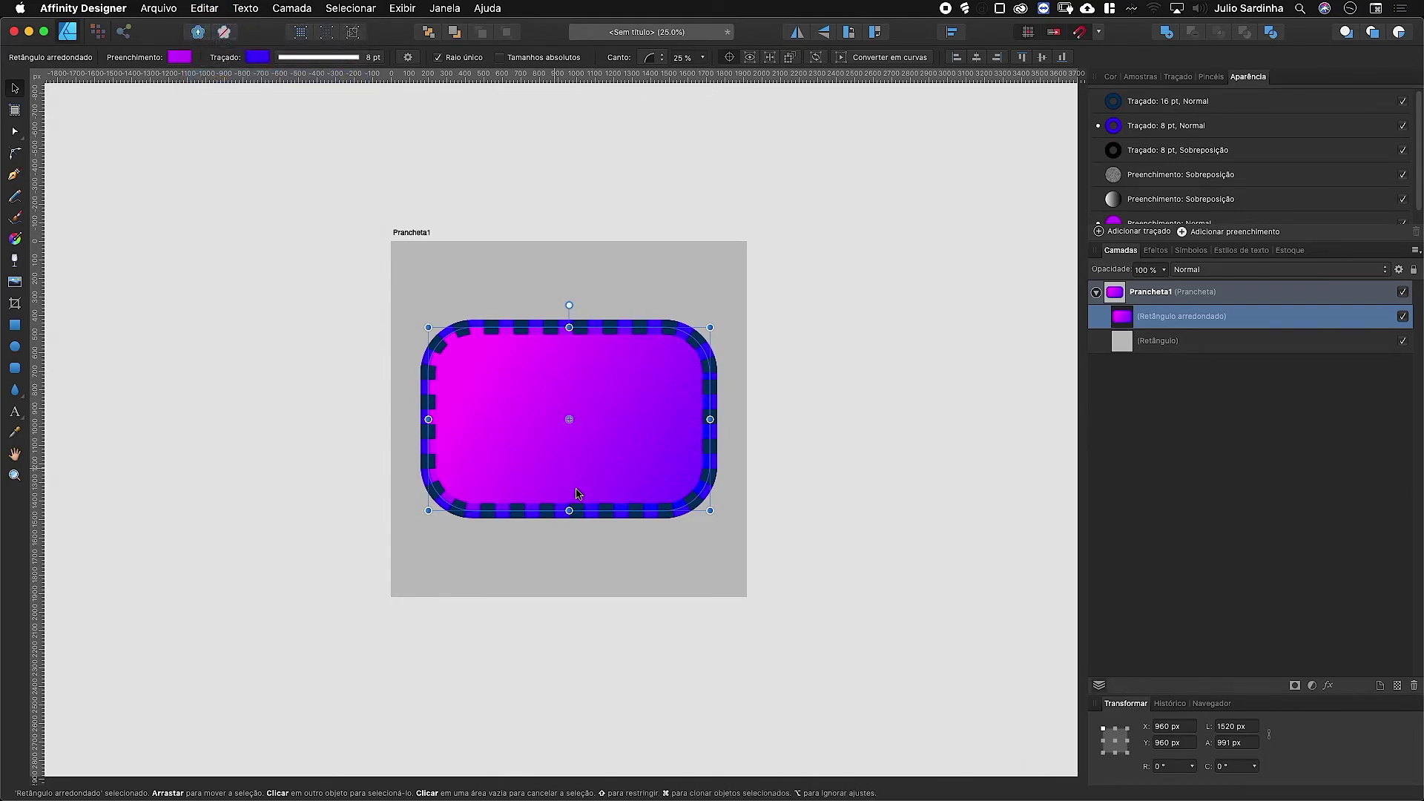
left_click_drag(613, 453, 478, 344)
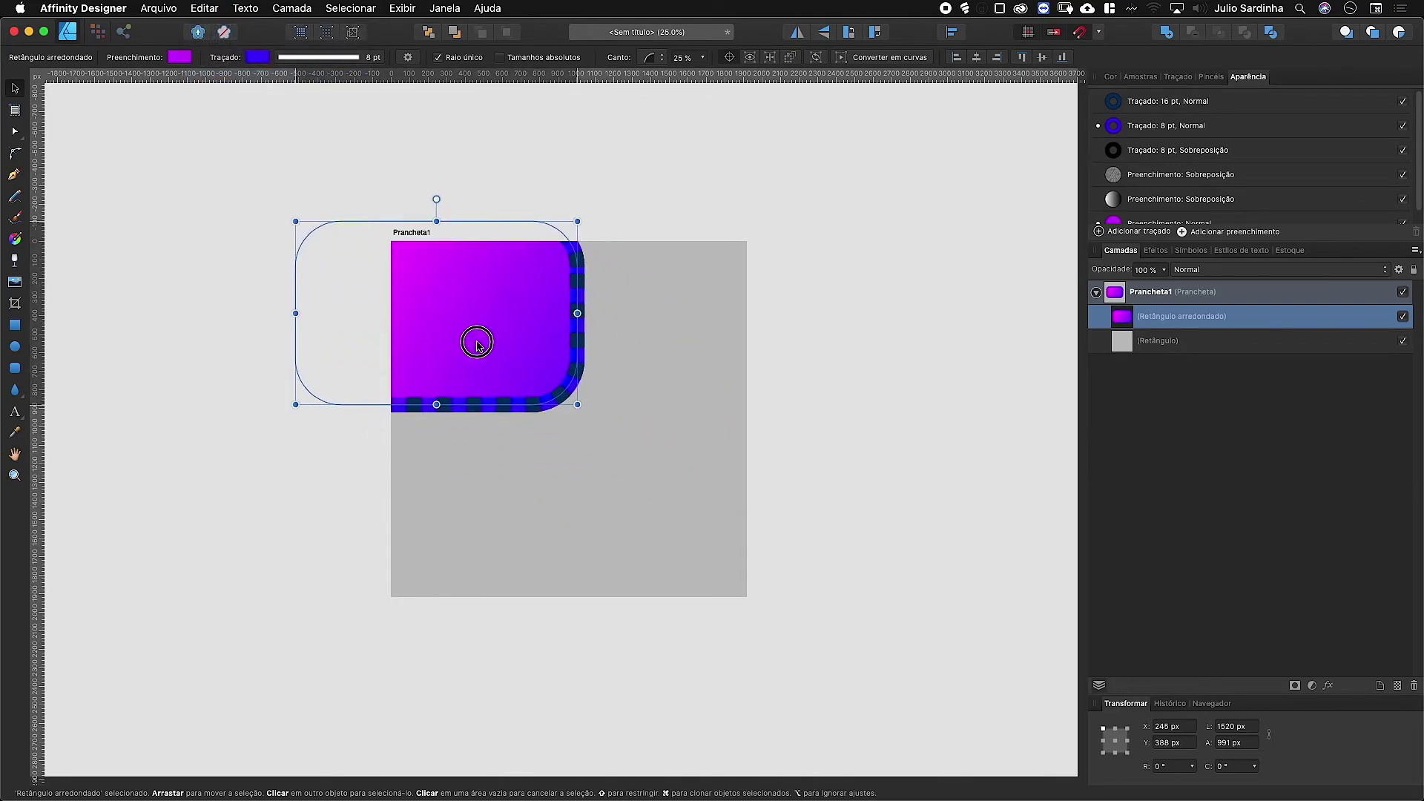
left_click(15, 390)
left_click_drag(602, 367, 730, 539)
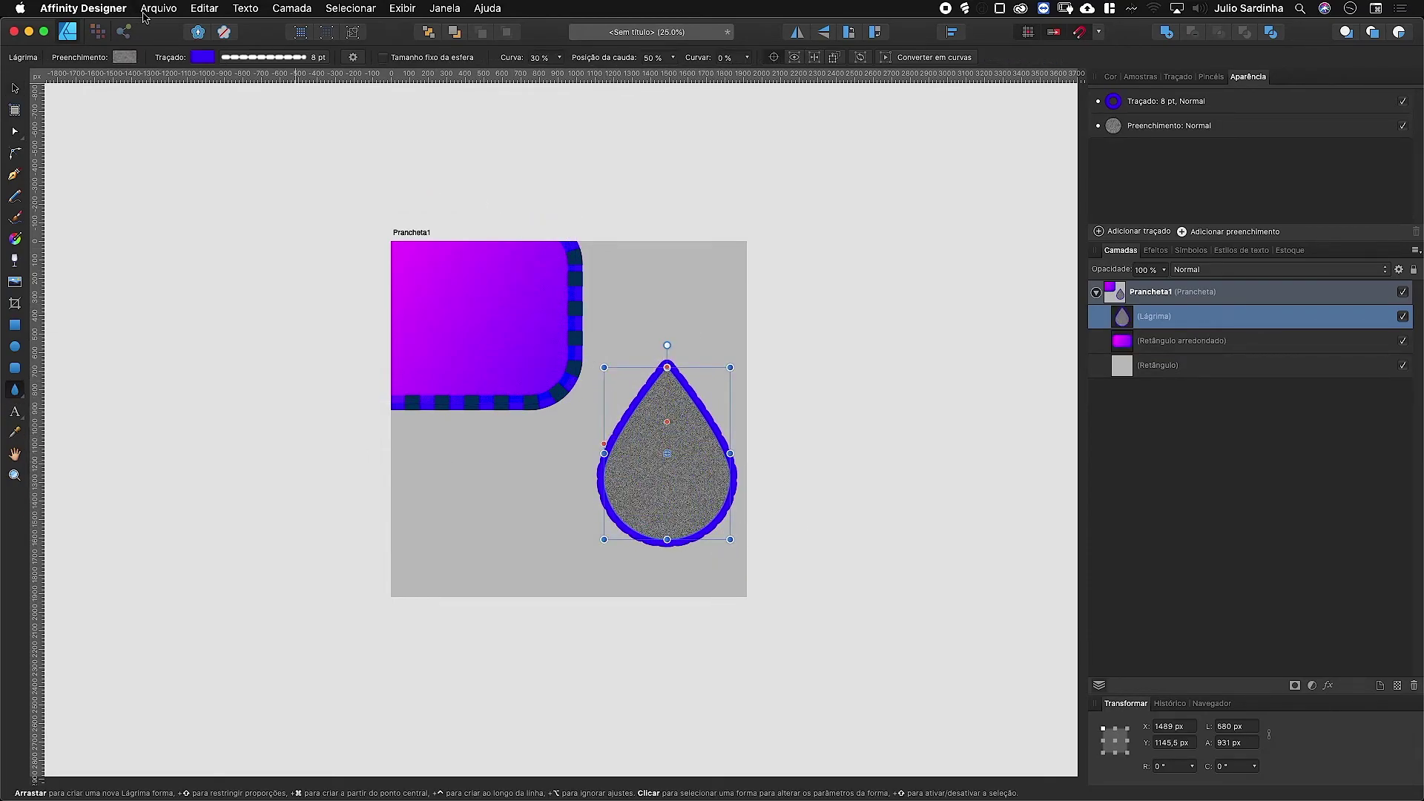
Paste the rectangle's gradient and dashed-stroke style onto the teardrop, then nudge the teardrop left and down.
left_click(205, 9)
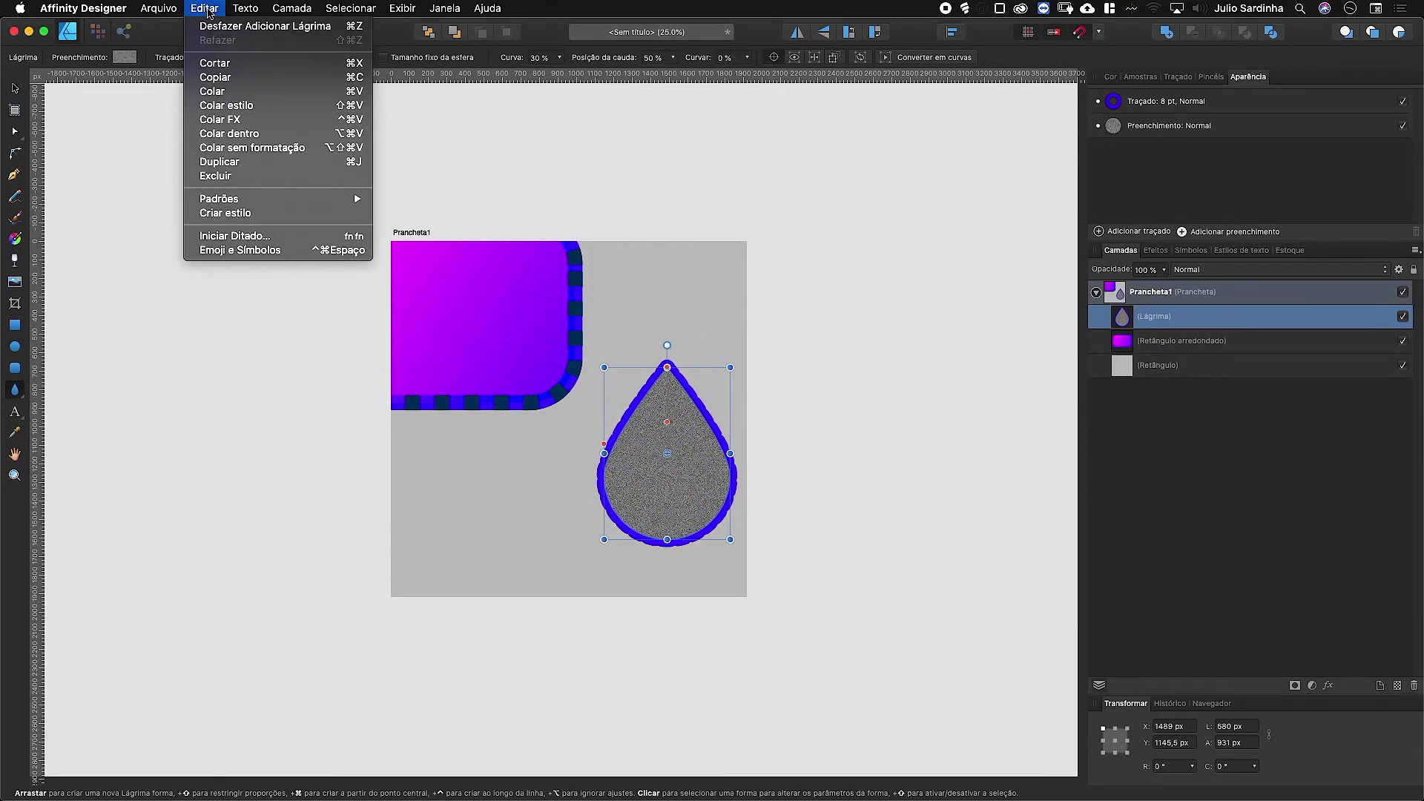
left_click(245, 112)
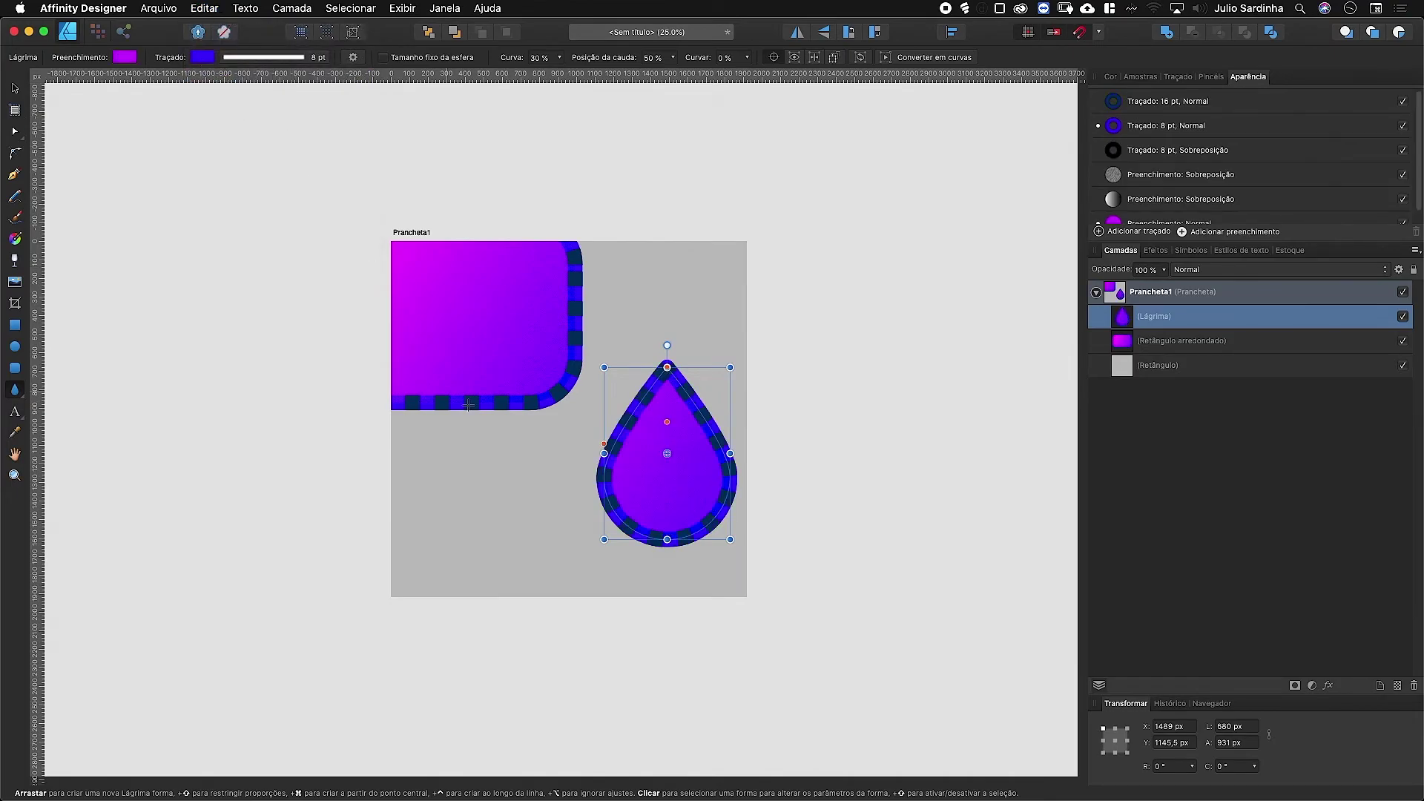
left_click(14, 90)
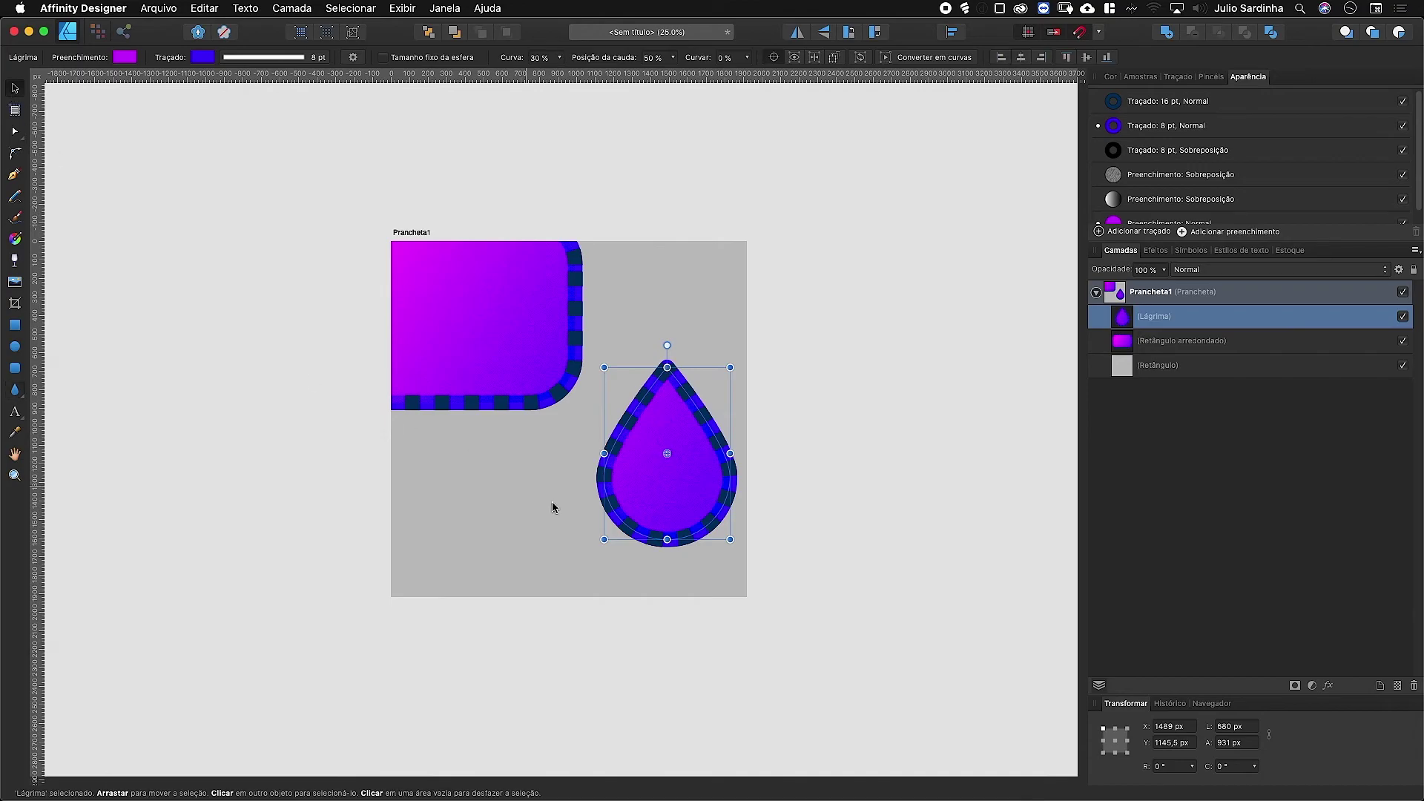
left_click_drag(655, 491, 625, 508)
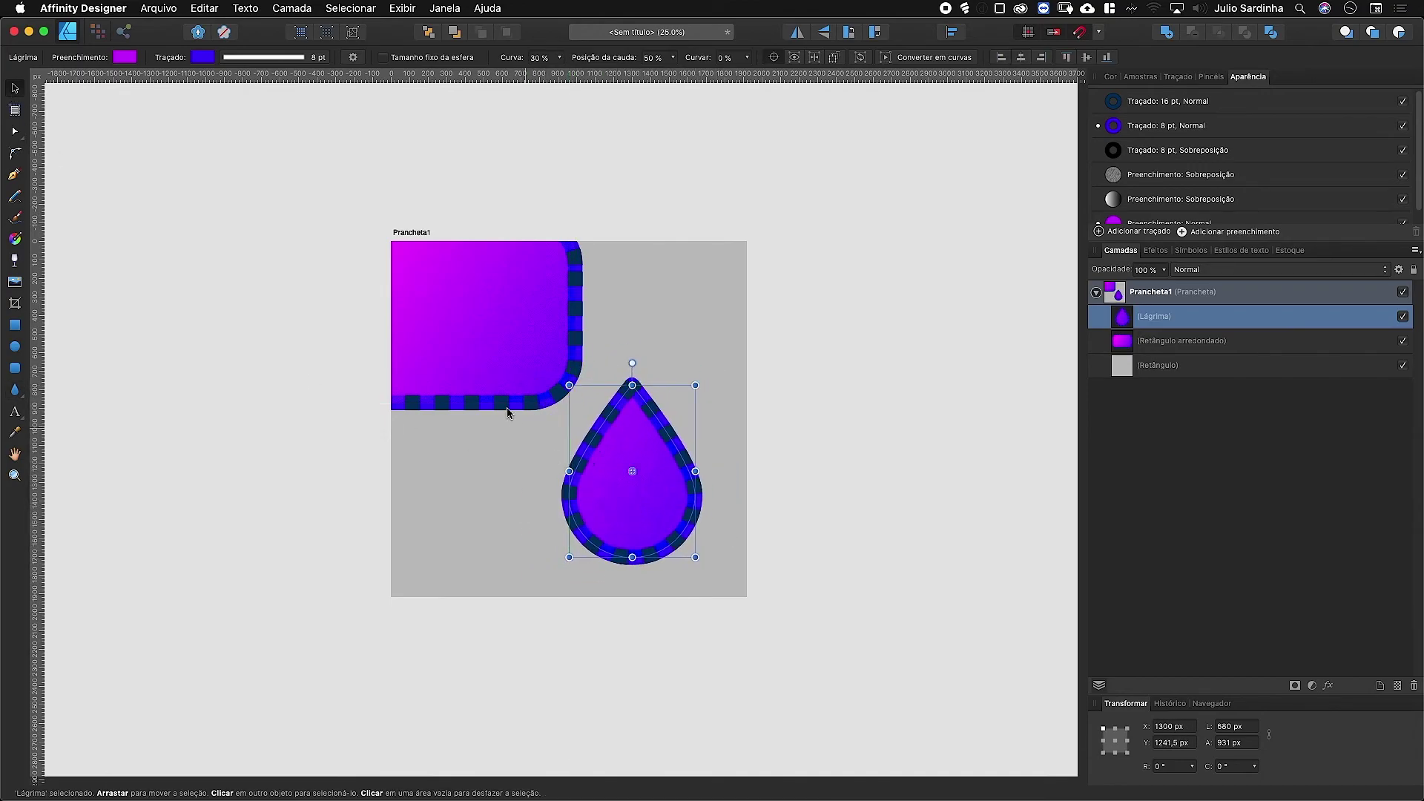
left_click_drag(497, 363, 489, 364)
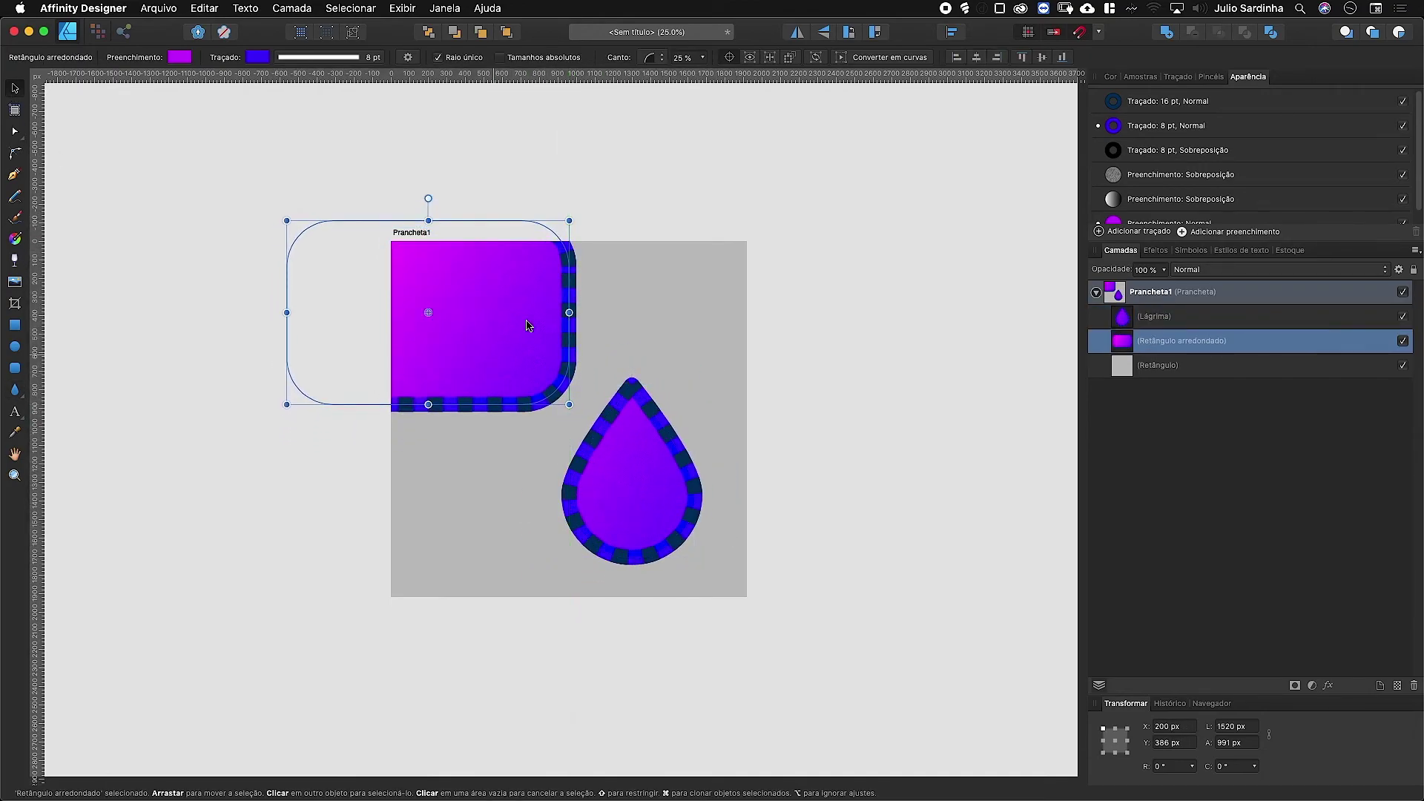
Convert the rounded rectangle to curves and pull a bottom node down into a tail.
left_click(905, 58)
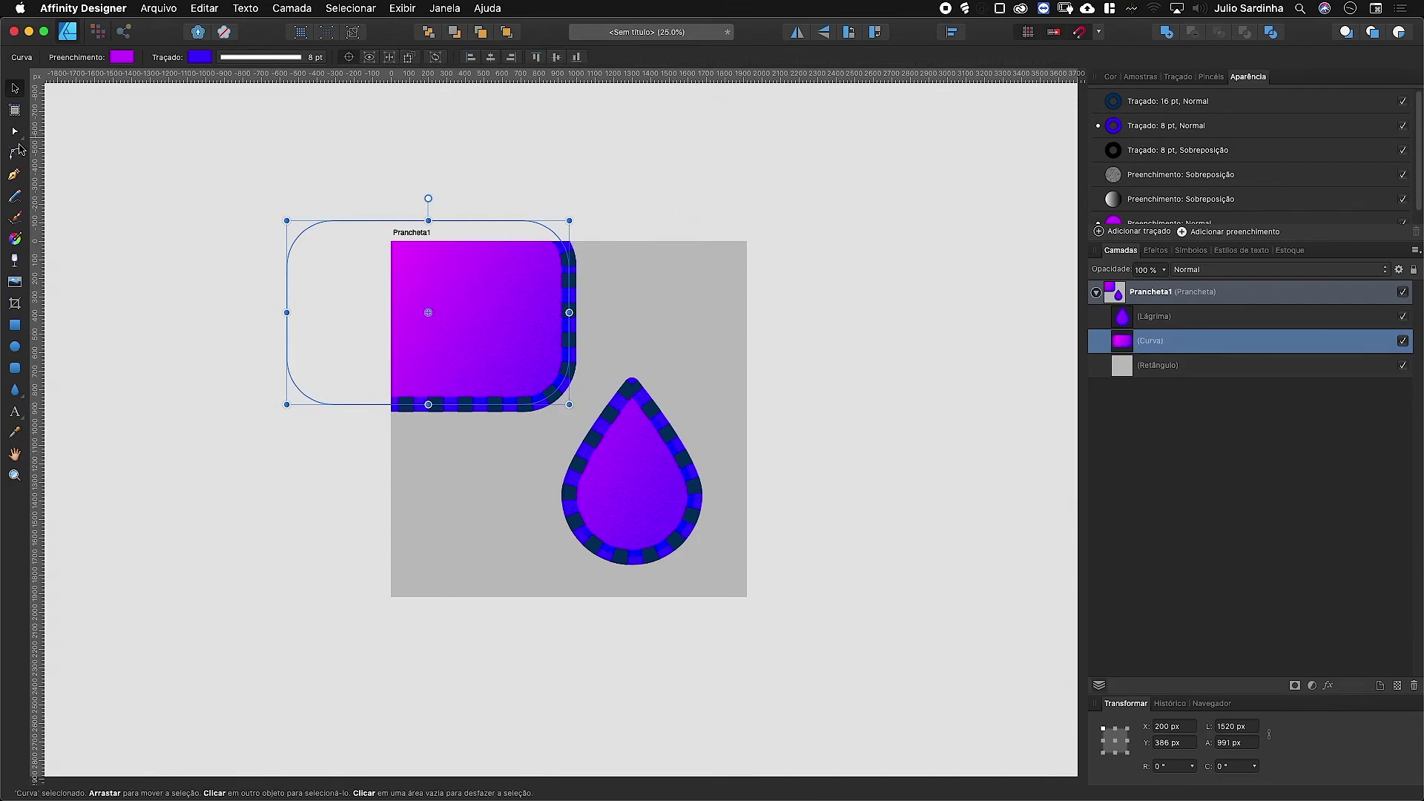
left_click(15, 132)
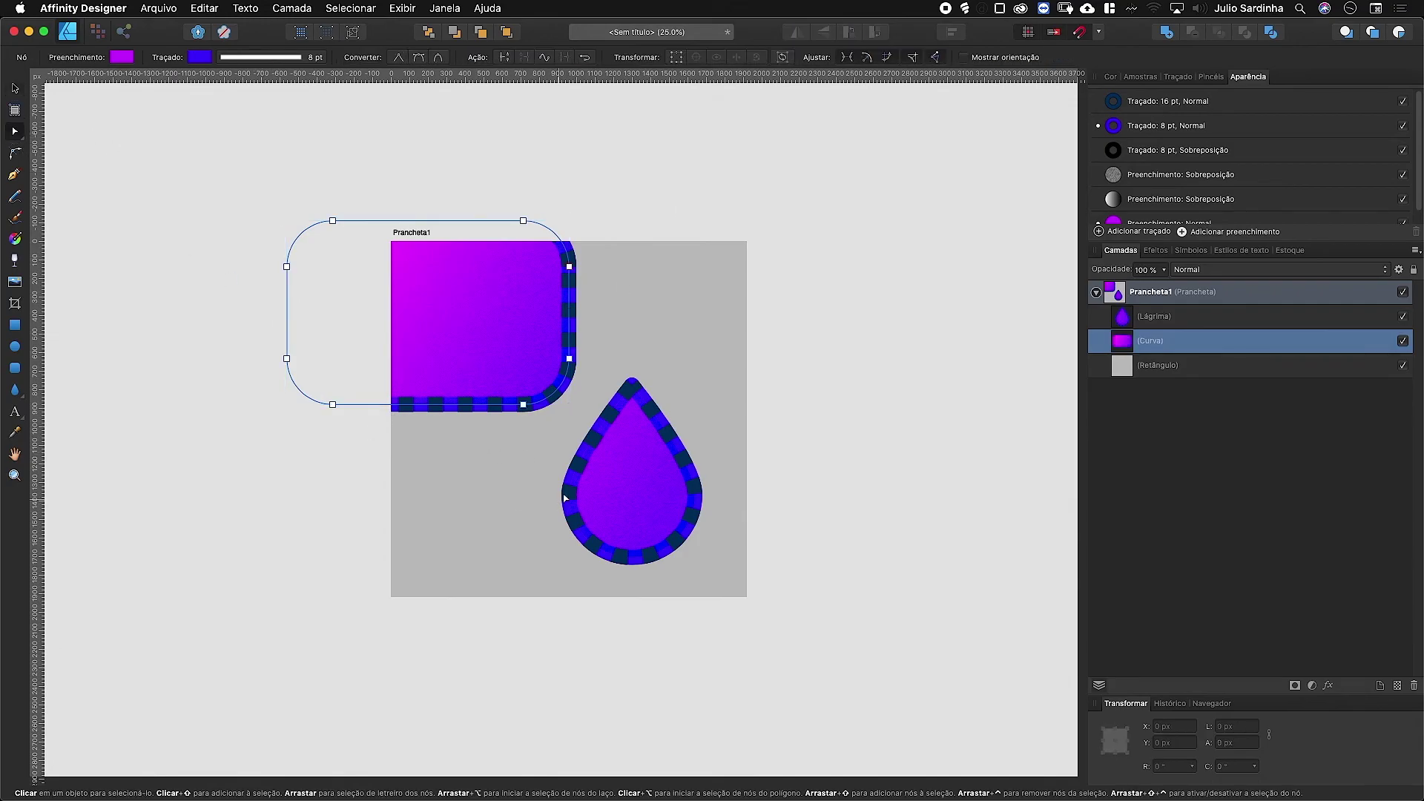
left_click(428, 393)
mouse_move(428, 393)
left_mouse_down()
mouse_move(452, 530)
mouse_move(463, 467)
left_mouse_up()
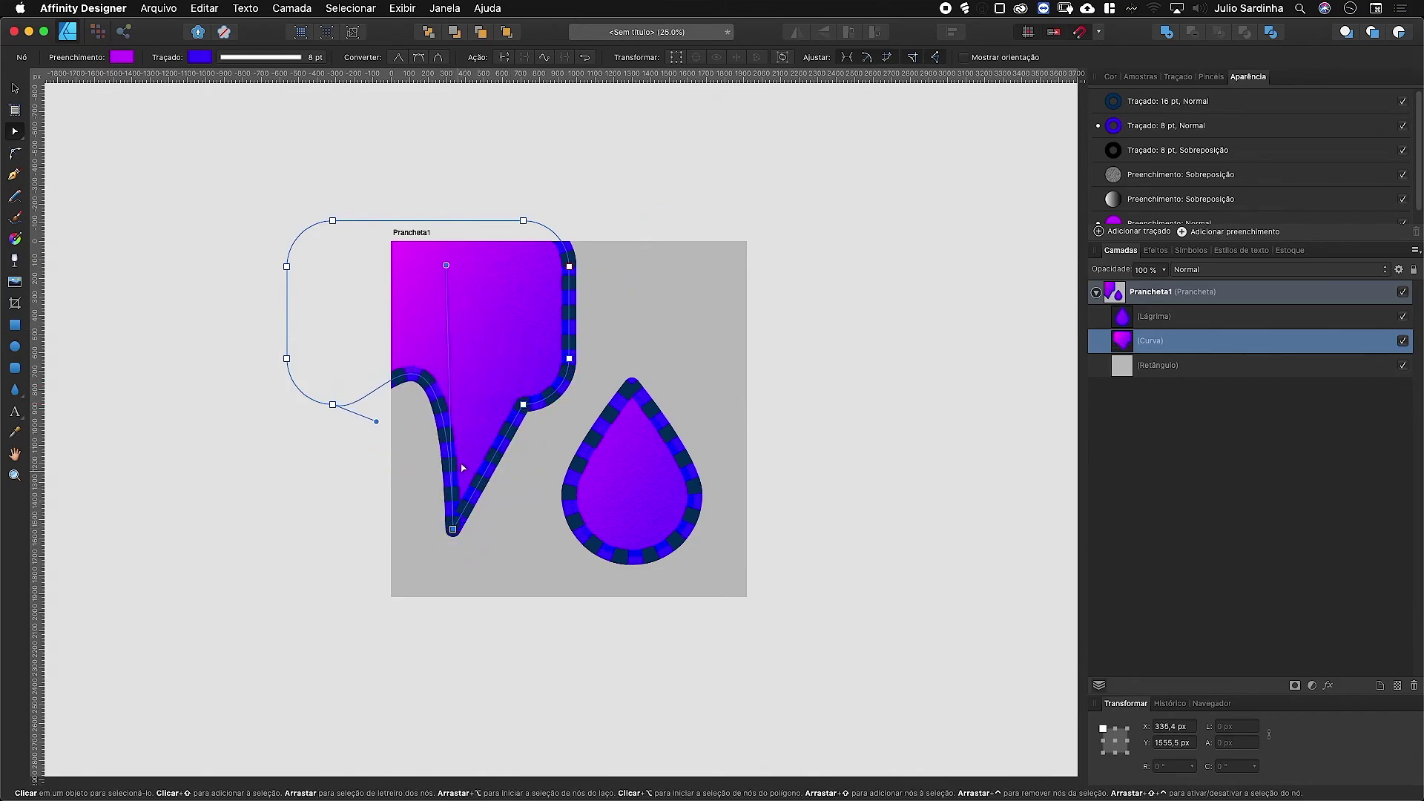
Shrink the speech bubble to 960 × 690 px and move it to the artboard's upper left.
key("v")
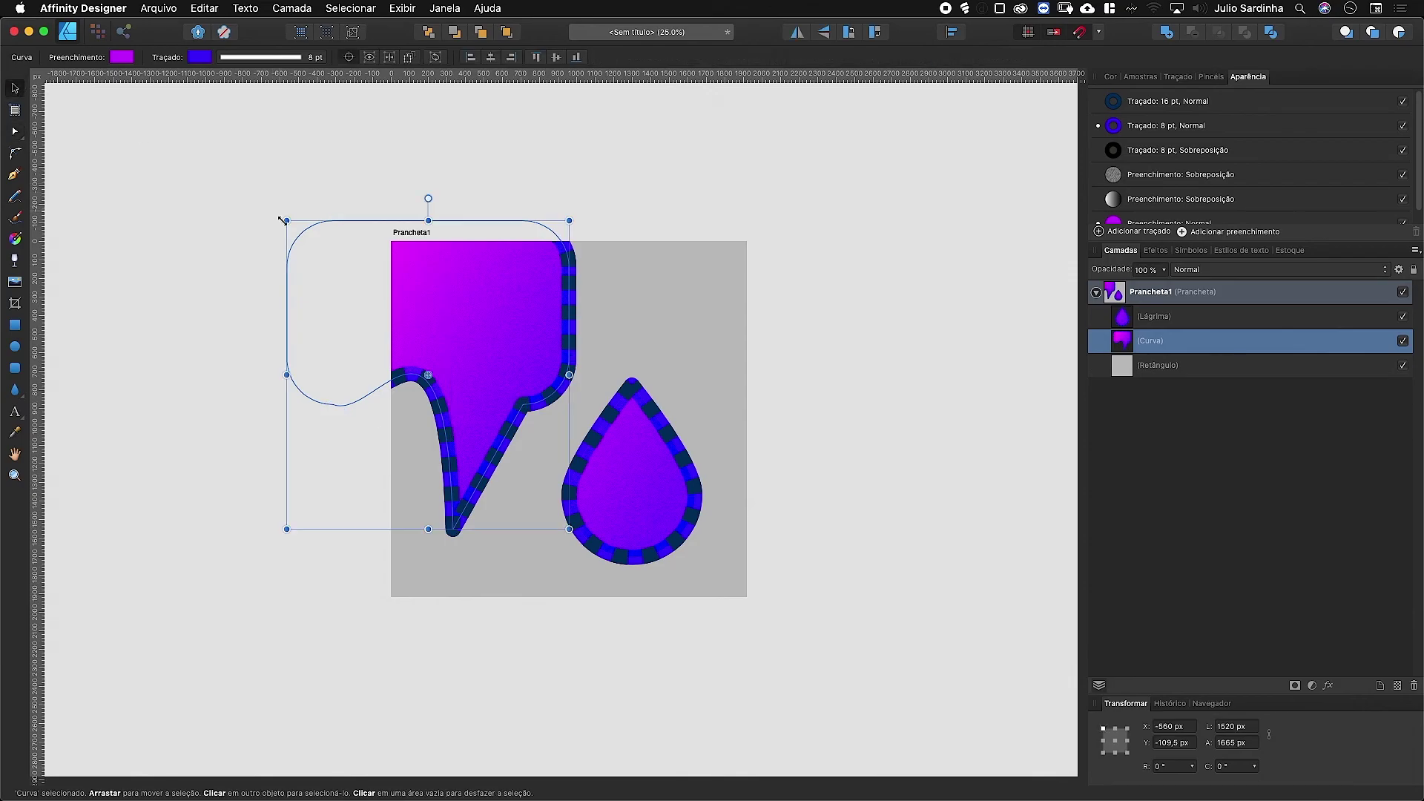
left_click_drag(287, 220, 384, 392)
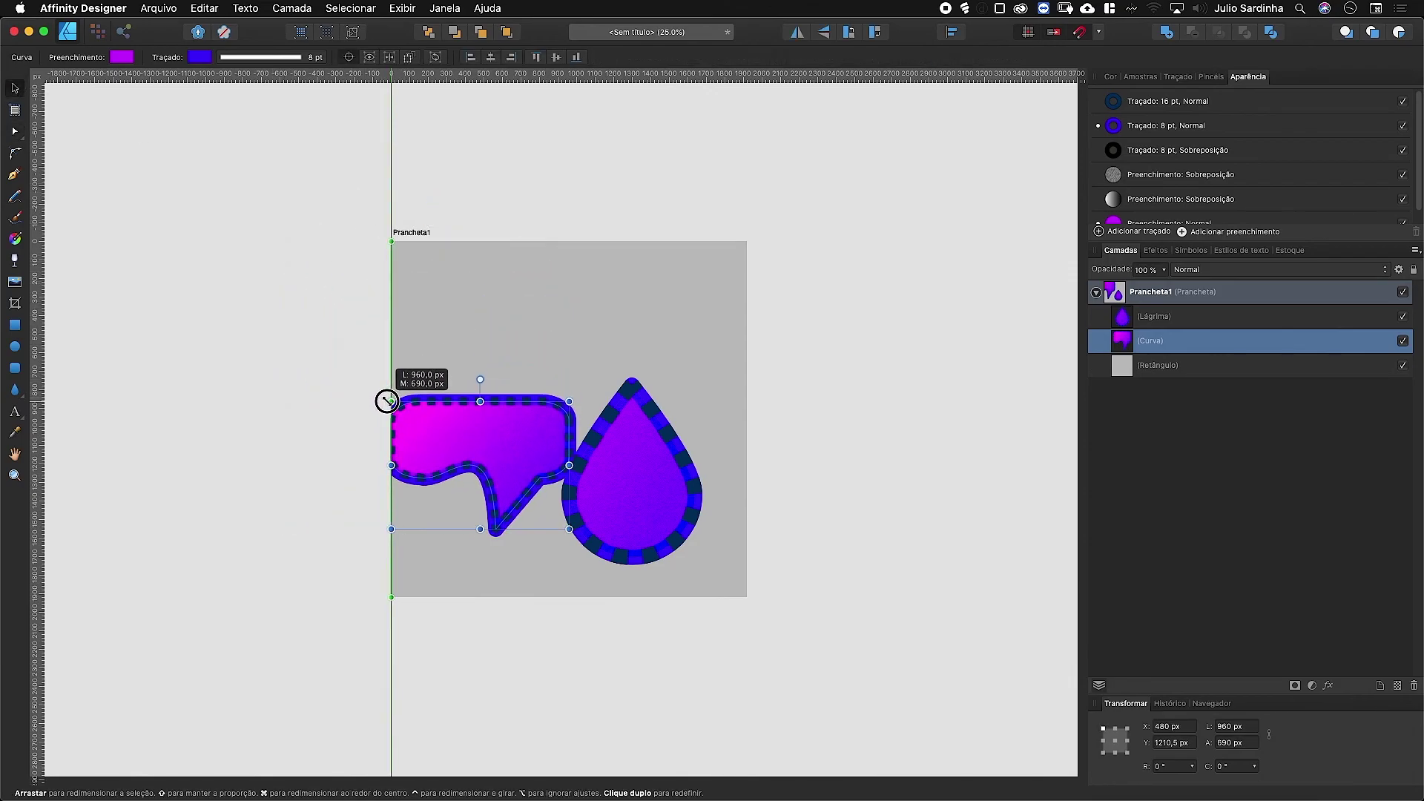
left_click_drag(474, 445, 508, 314)
left_click(369, 380)
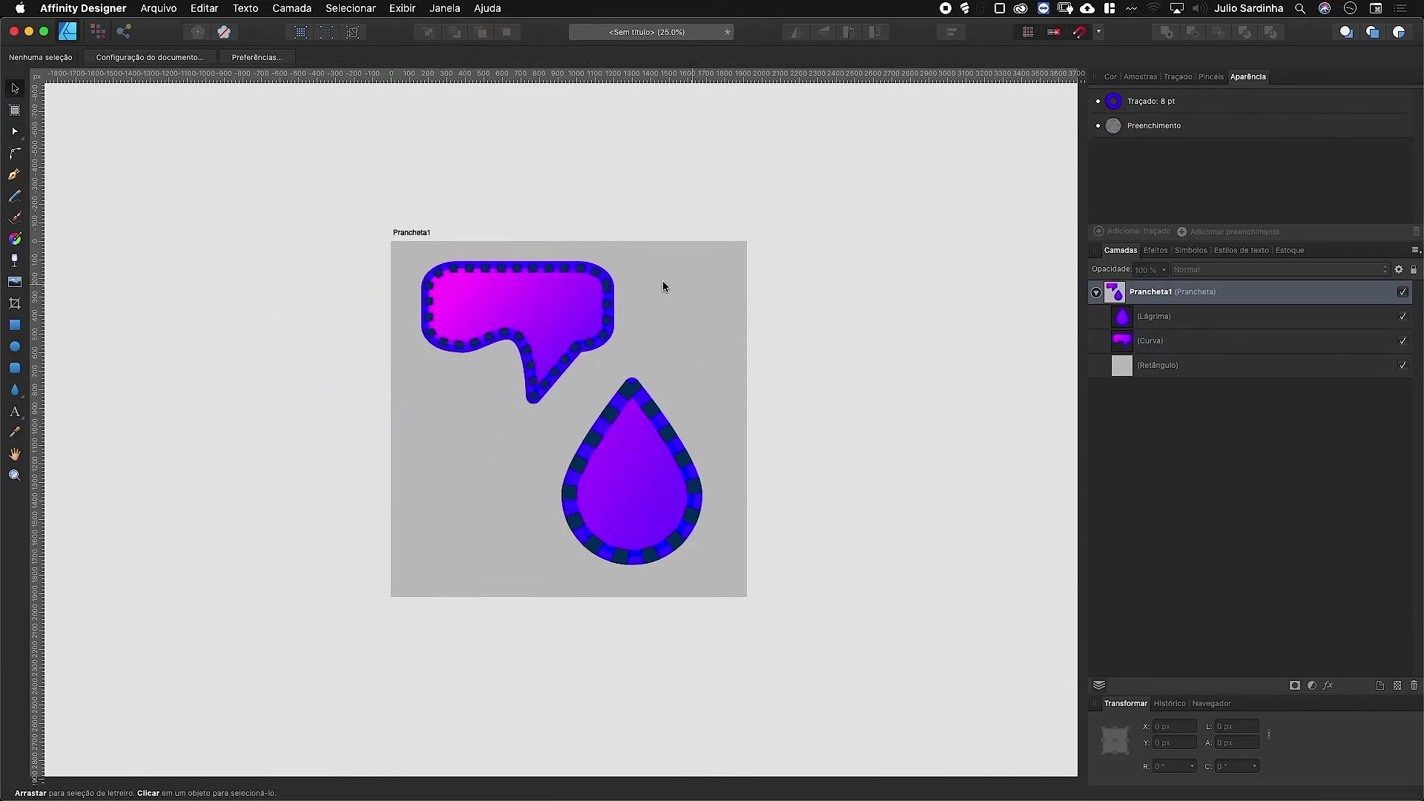
Change the teardrop's base fill colour to cyan (H 191, S 100, L 50).
left_click(631, 474)
scroll(1245, 163, "down", 1)
left_click(1187, 212)
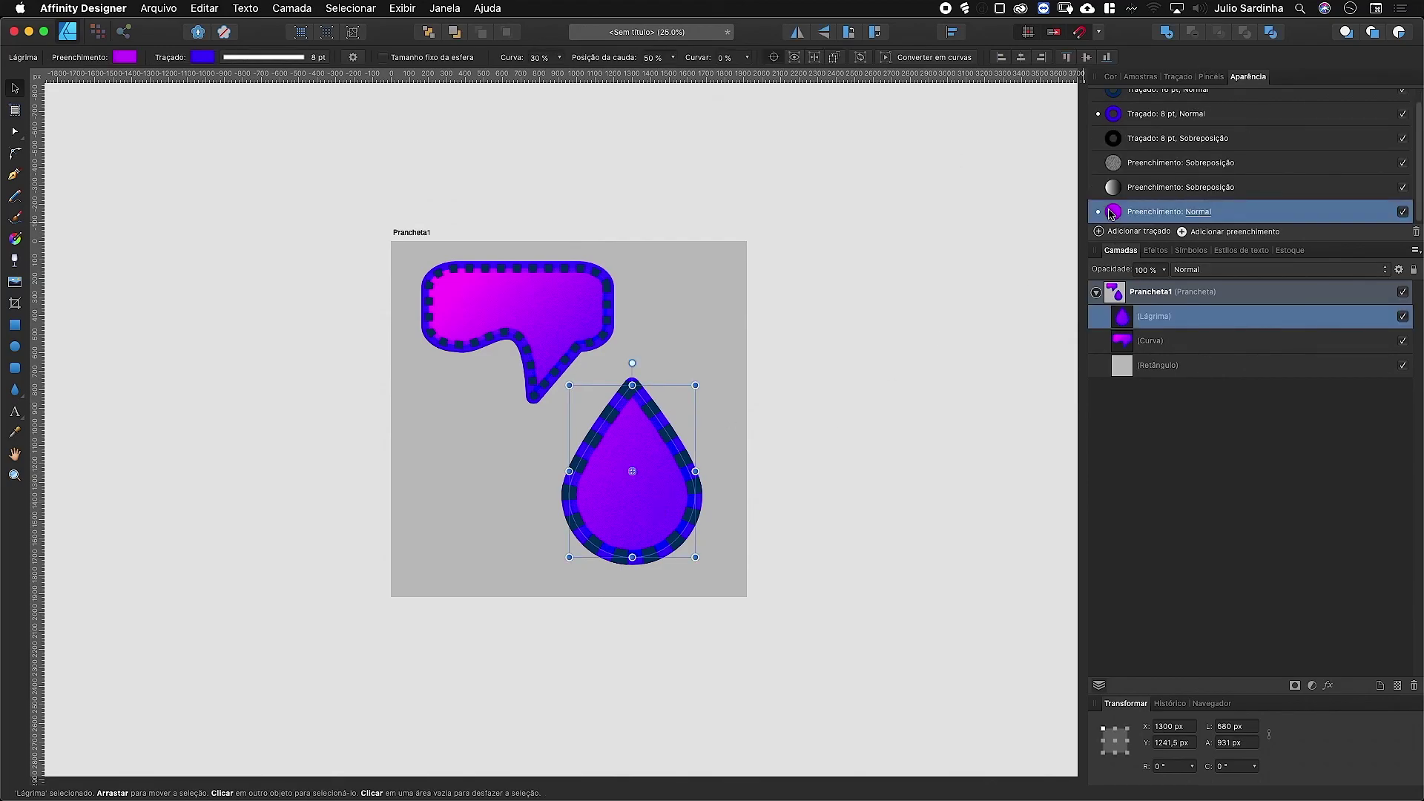
left_click(1113, 211)
mouse_move(1130, 282)
left_mouse_down()
mouse_move(1106, 331)
mouse_move(1067, 325)
left_mouse_up()
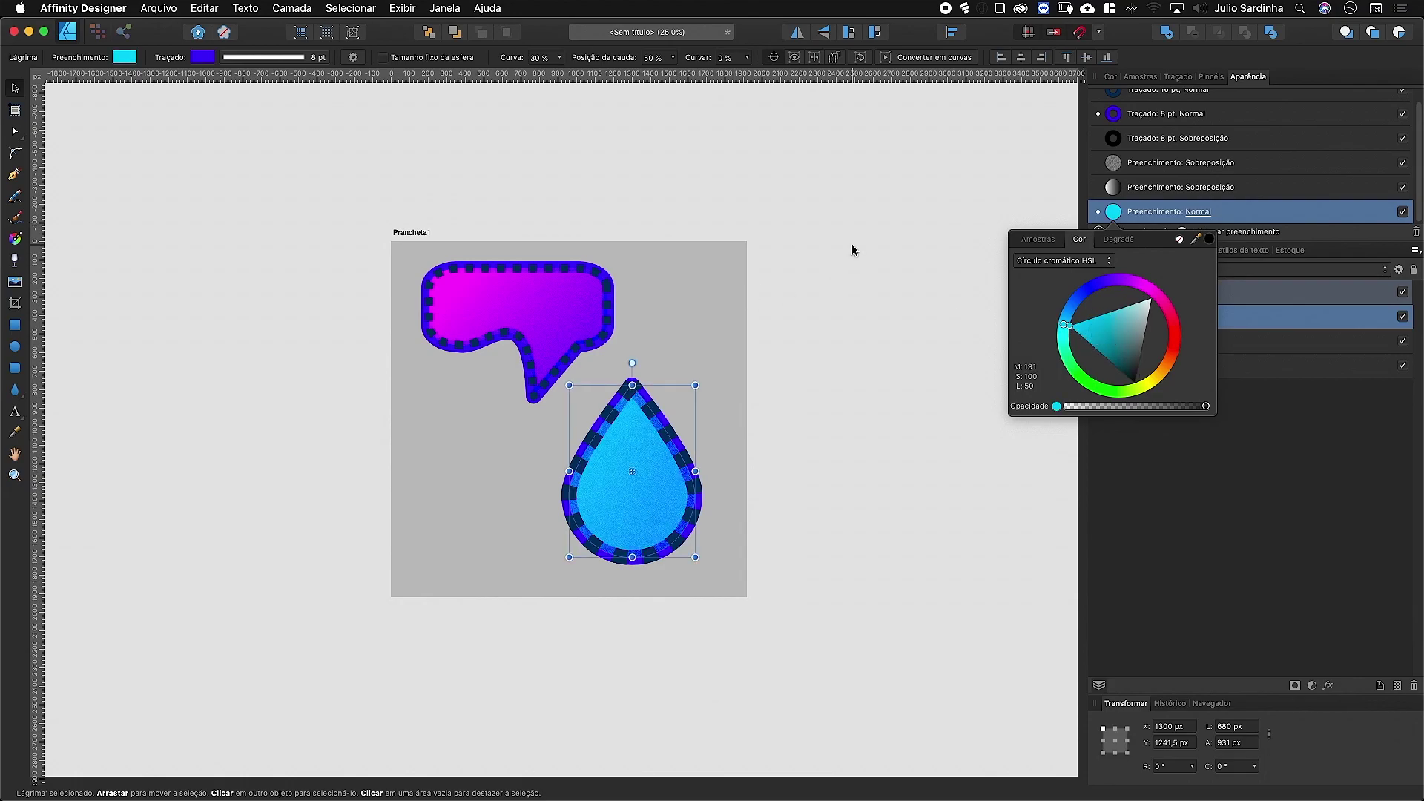